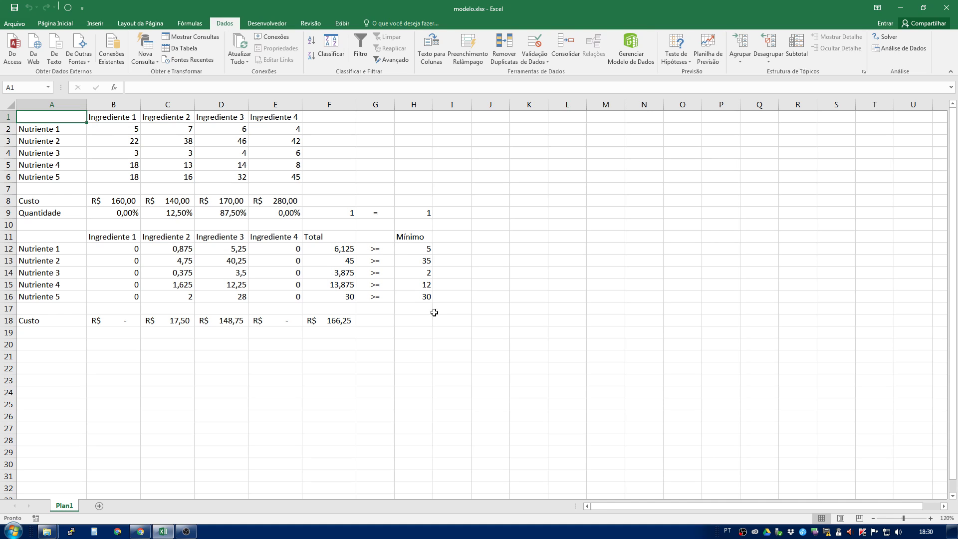
- Run Solver with the existing settings to minimize the total cost in F18 and keep the solution
left_click_drag(43, 249, 60, 298)
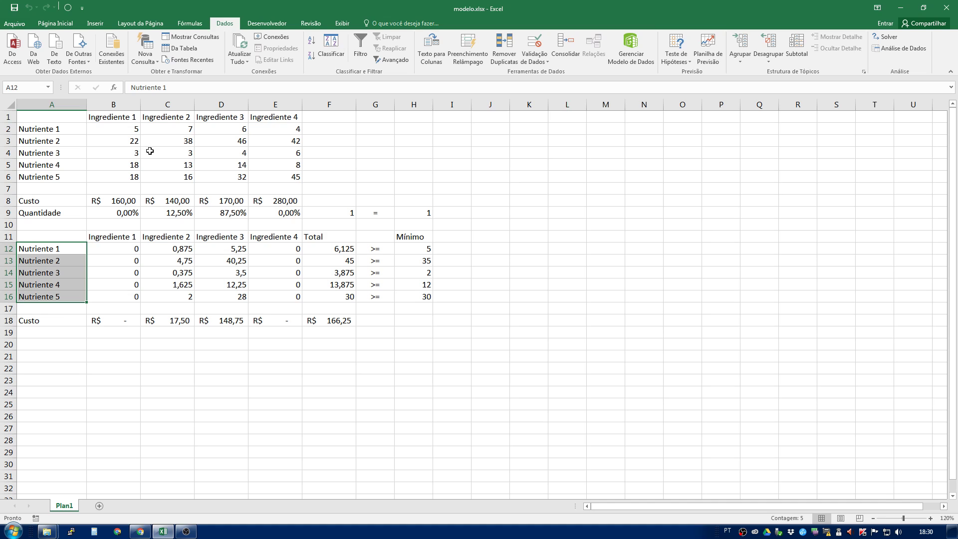
left_click_drag(135, 129, 299, 179)
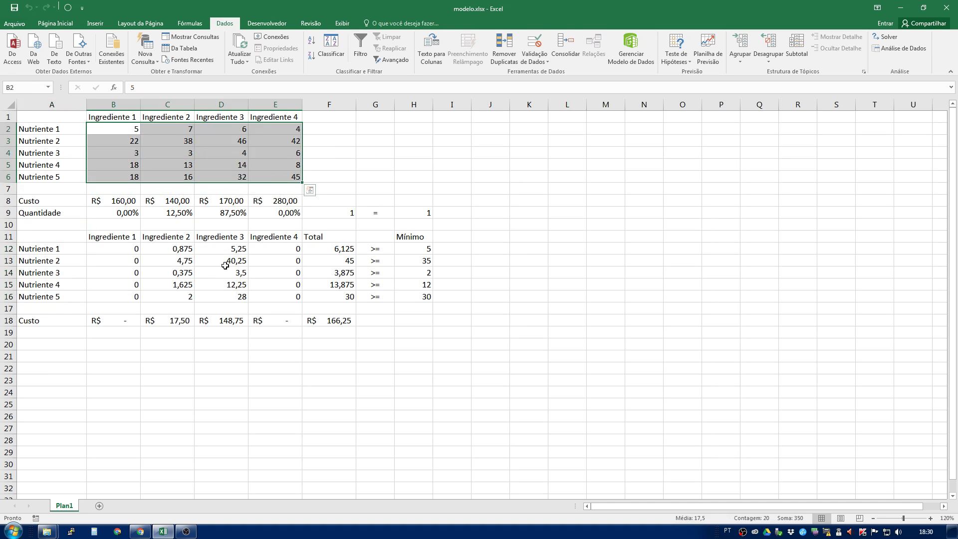
left_click(340, 320)
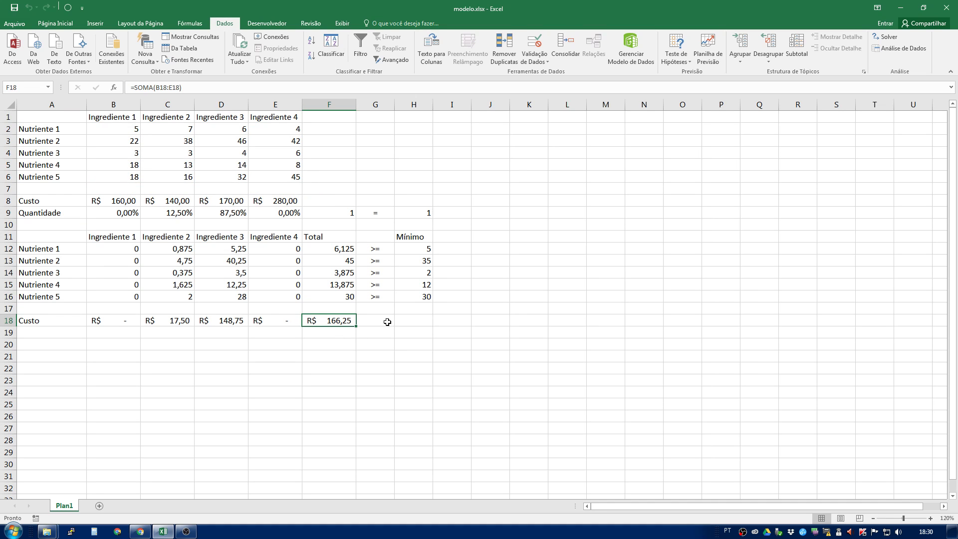
left_click(886, 37)
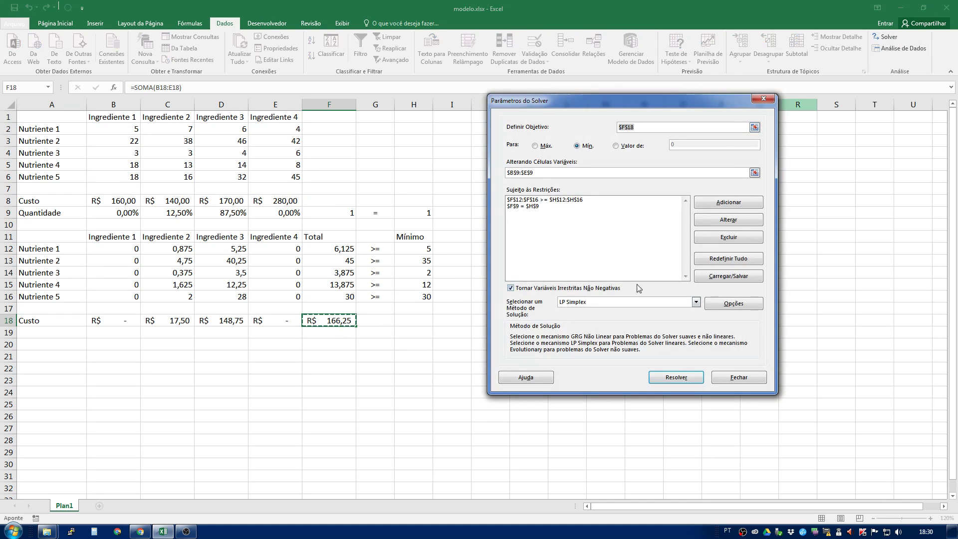
left_click(677, 377)
left_click(383, 289)
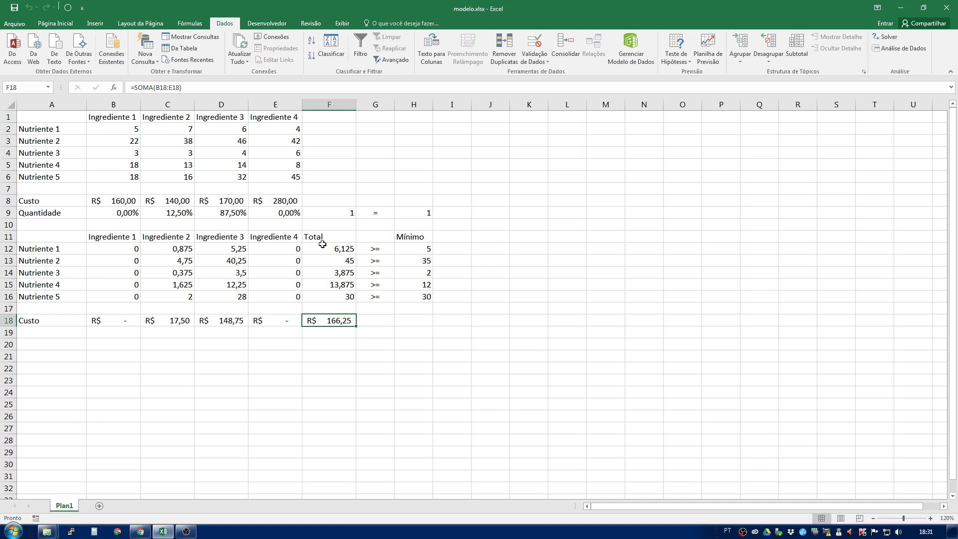
- Examine the quantities for Ingrediente 2 and Ingrediente 3, the nutrient list and the Mínimo requirements
left_click(170, 210)
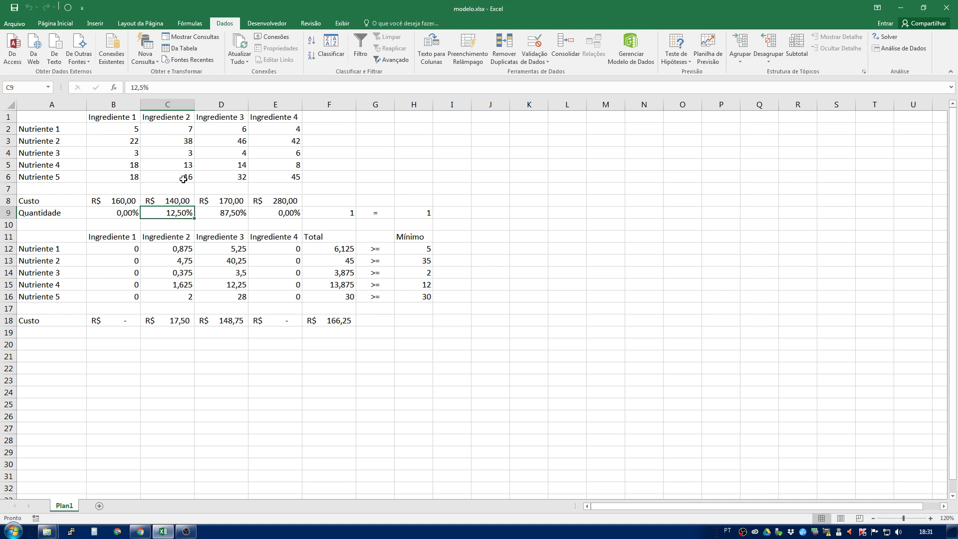
left_click(172, 117)
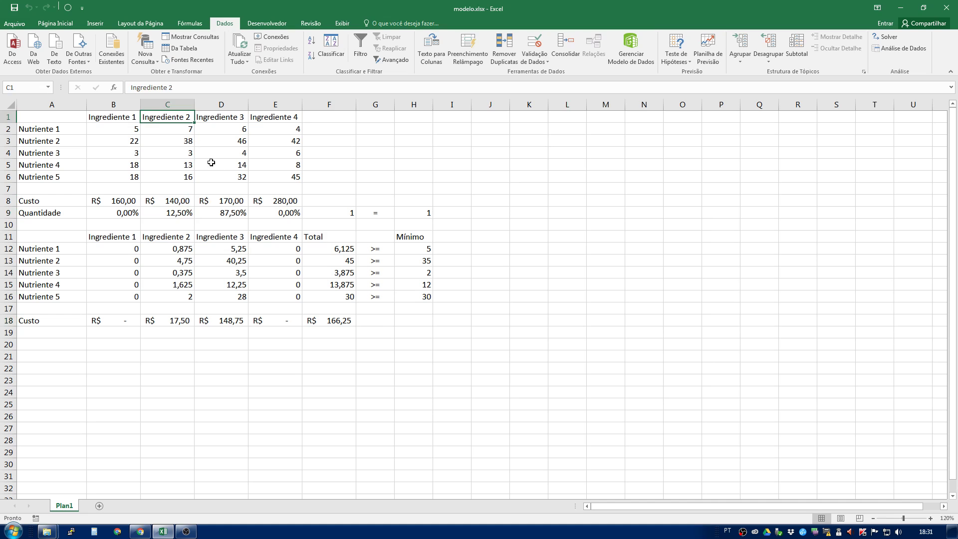
left_click(243, 212)
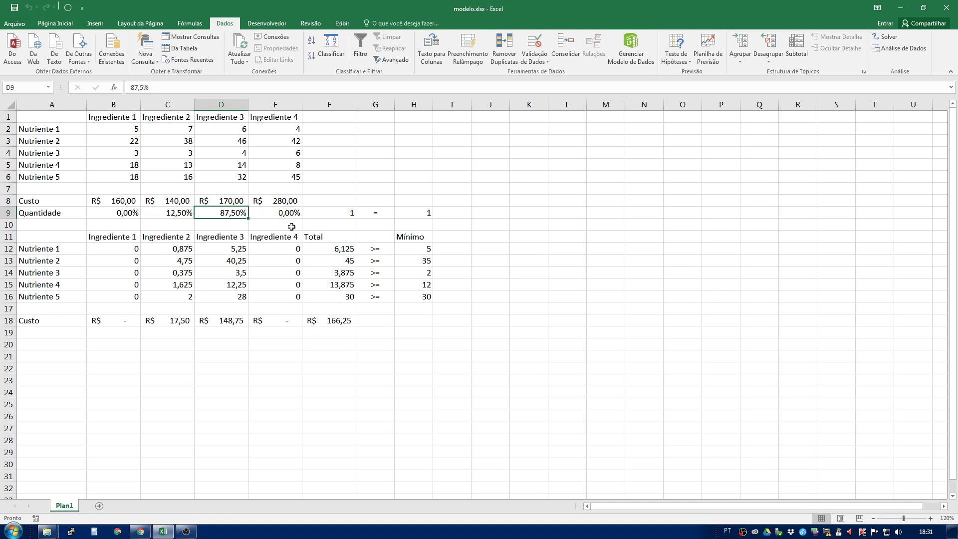
left_click(245, 114)
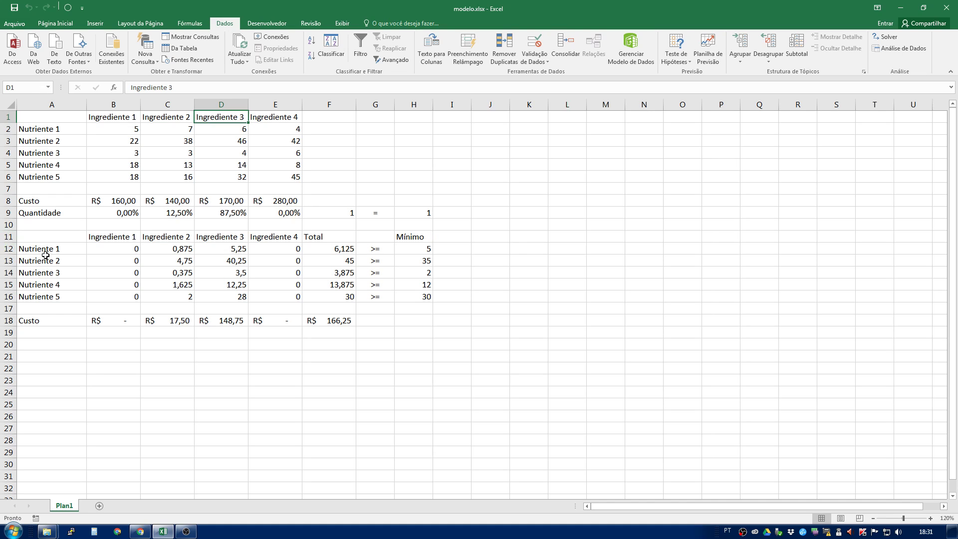
left_click_drag(46, 251, 47, 294)
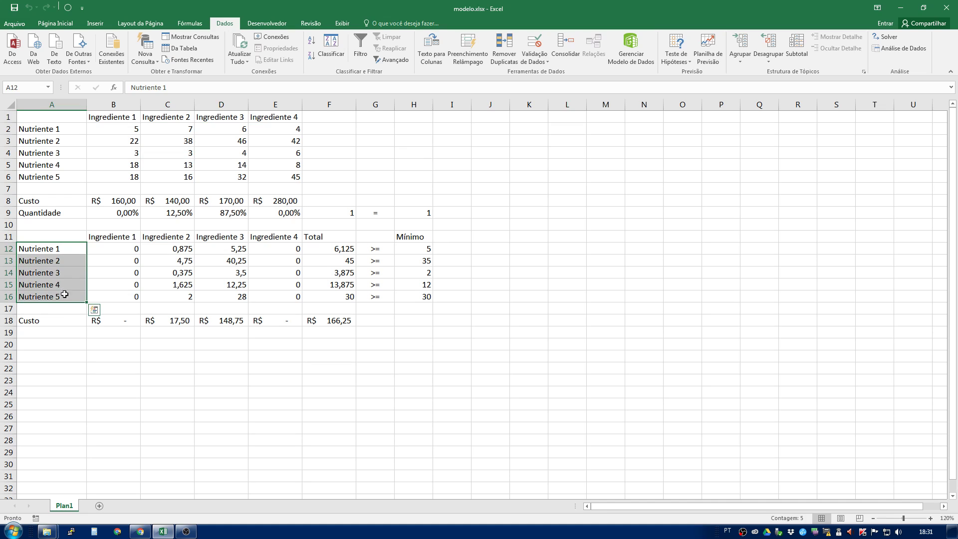
left_click(65, 261)
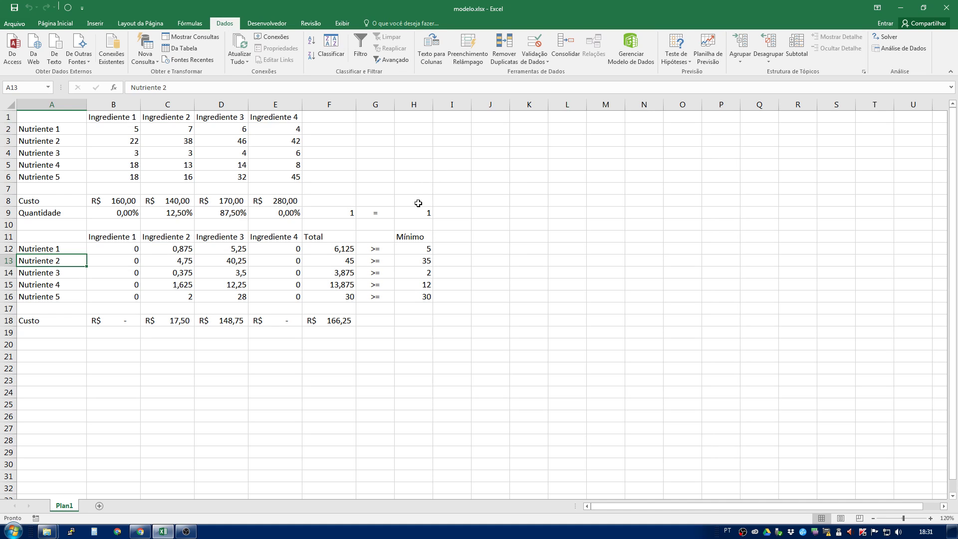
left_click_drag(407, 236, 400, 298)
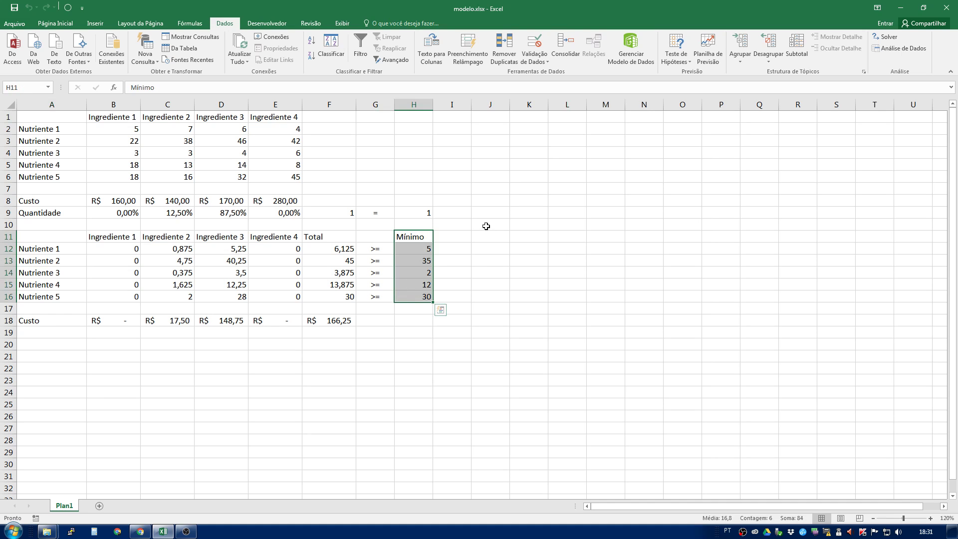
left_click(422, 248)
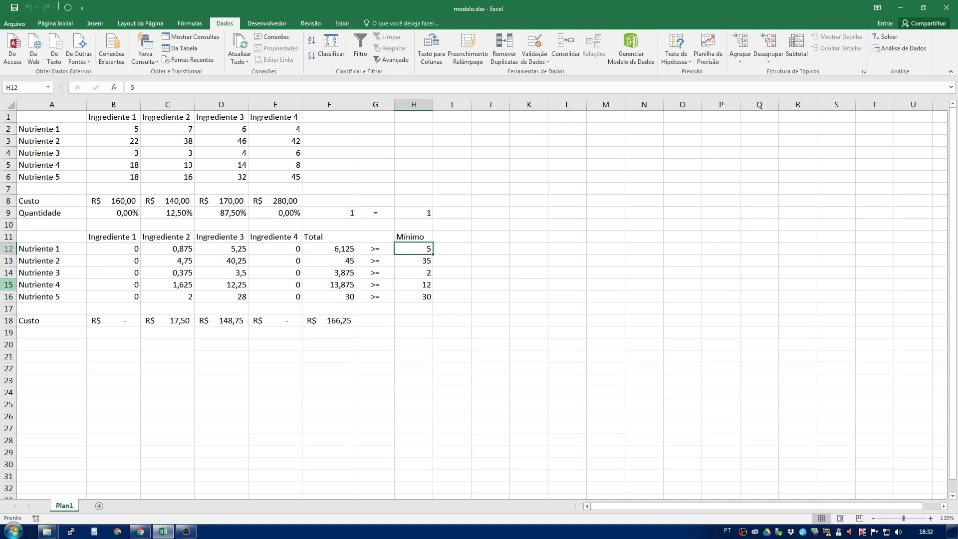
- Add the header "Máximo" in I11 beside the Mínimo column, with I12:I16 as its value range
left_click(446, 238)
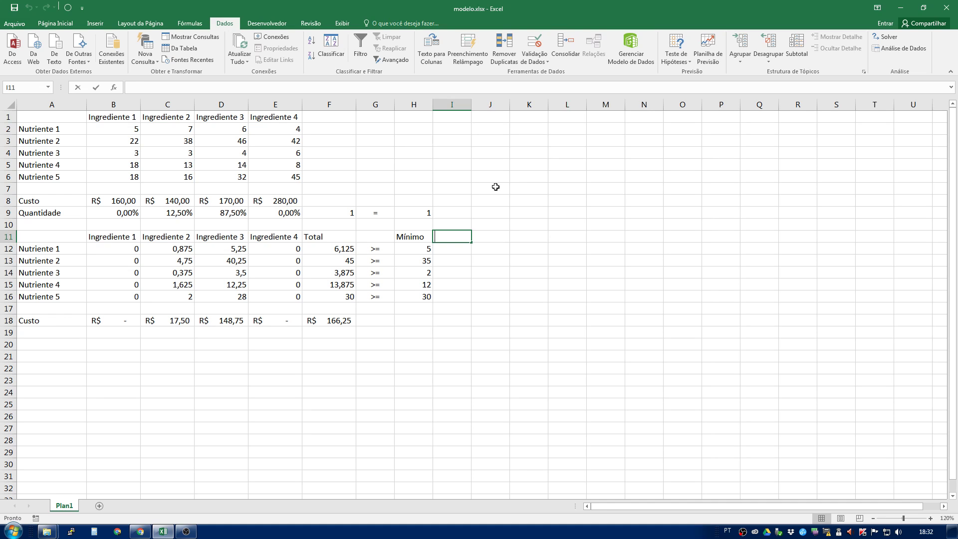
type("Máxima")
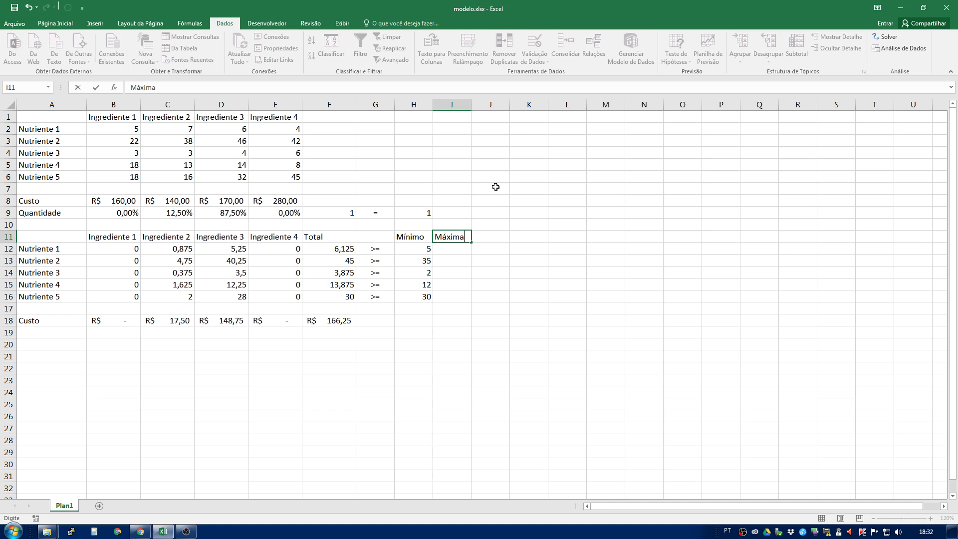
key("Return")
double_click(461, 239)
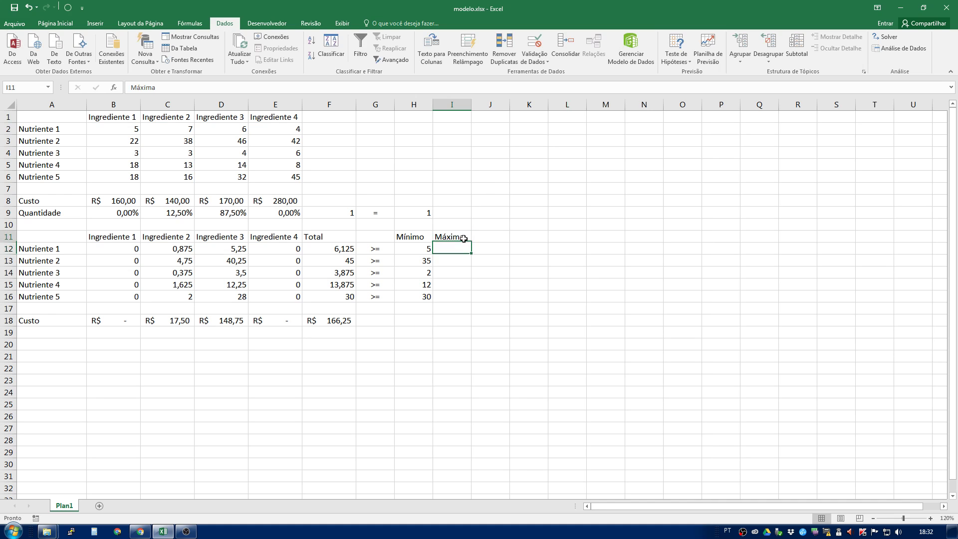
type("o")
key("Return")
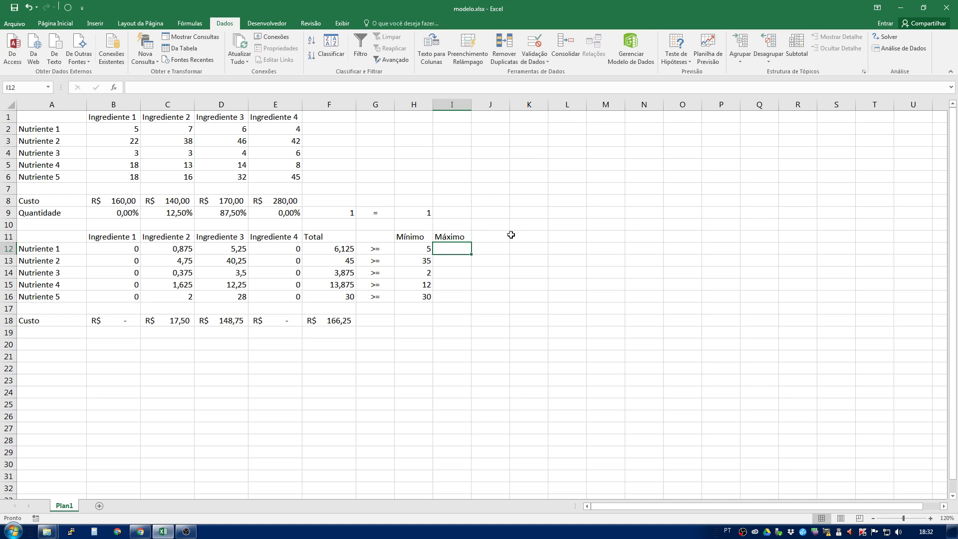
left_click_drag(452, 248, 448, 296)
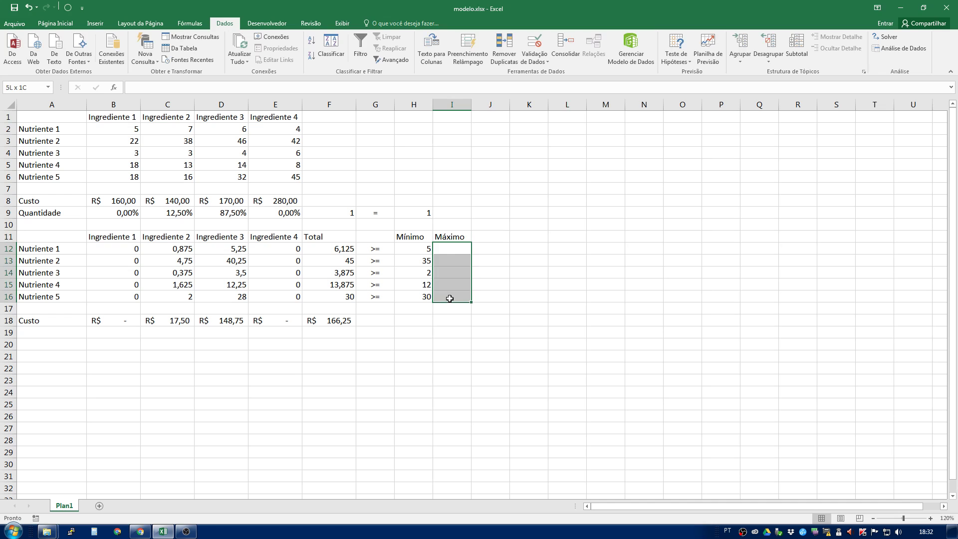
- Switch the Solver objective for total cost F18 to Máx., solve the model and keep the solution
left_click(353, 320)
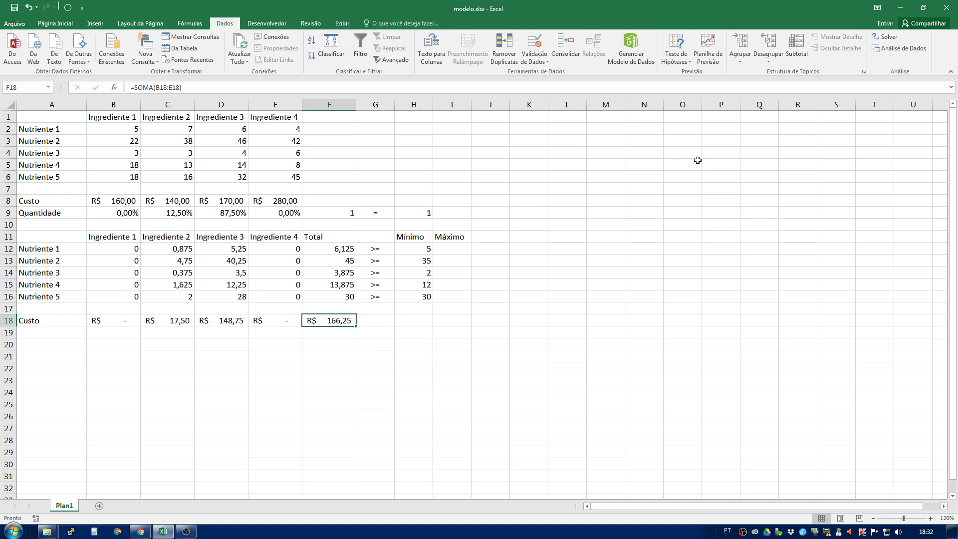
left_click(888, 37)
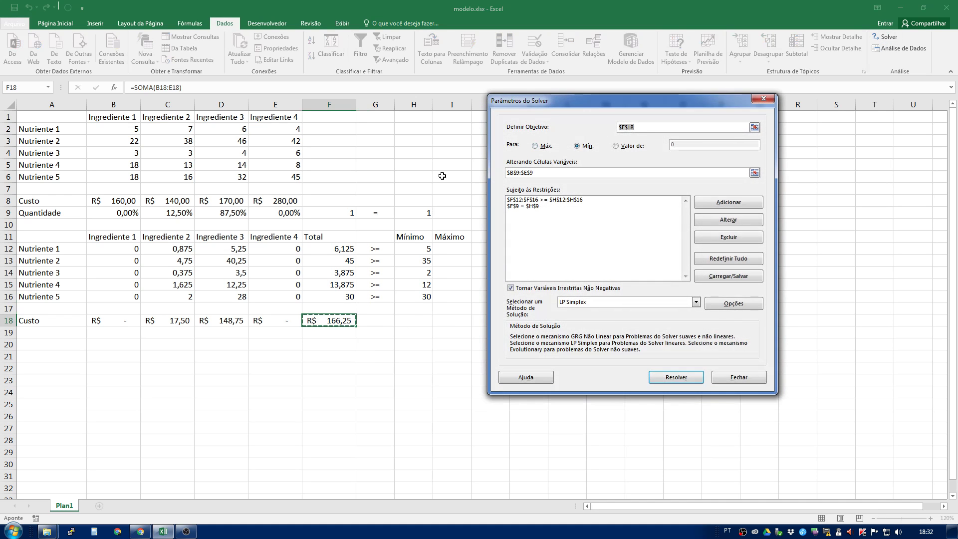
left_click(546, 146)
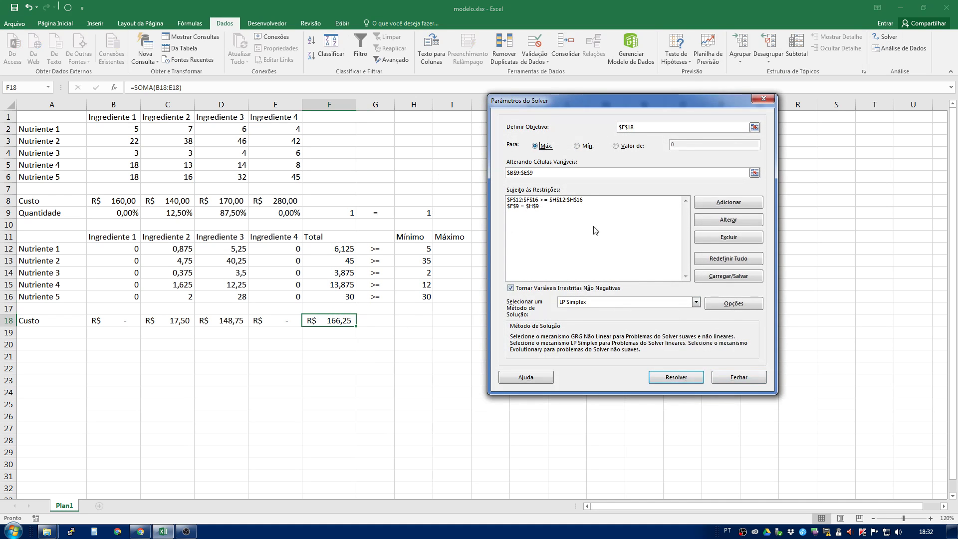
left_click(664, 381)
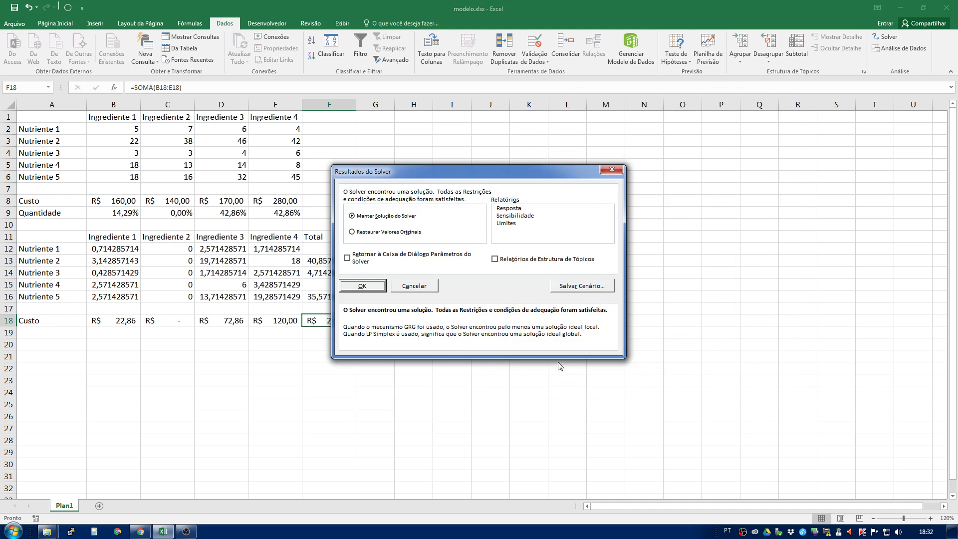
left_click(373, 290)
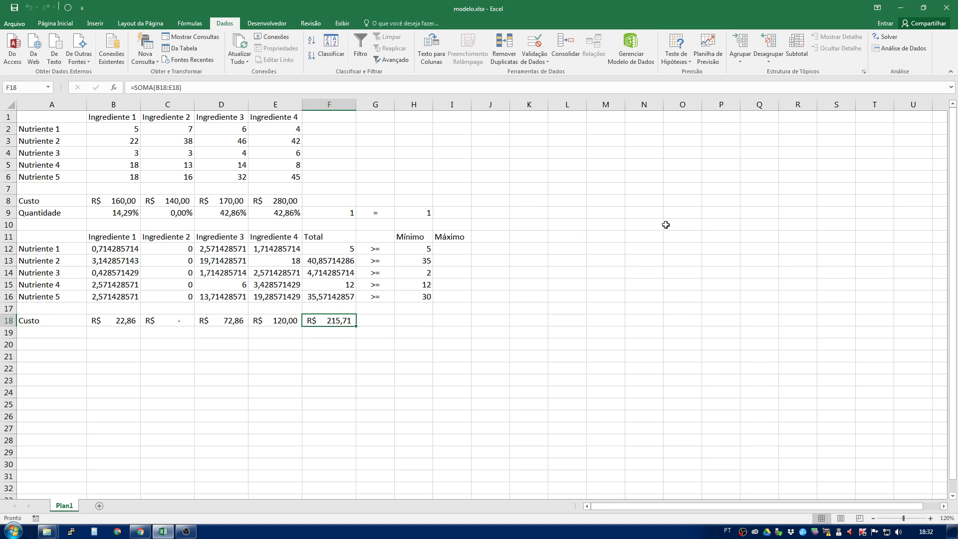
- Return the Solver objective for F18 to Mín., solve the model again and keep the solution
left_click(884, 40)
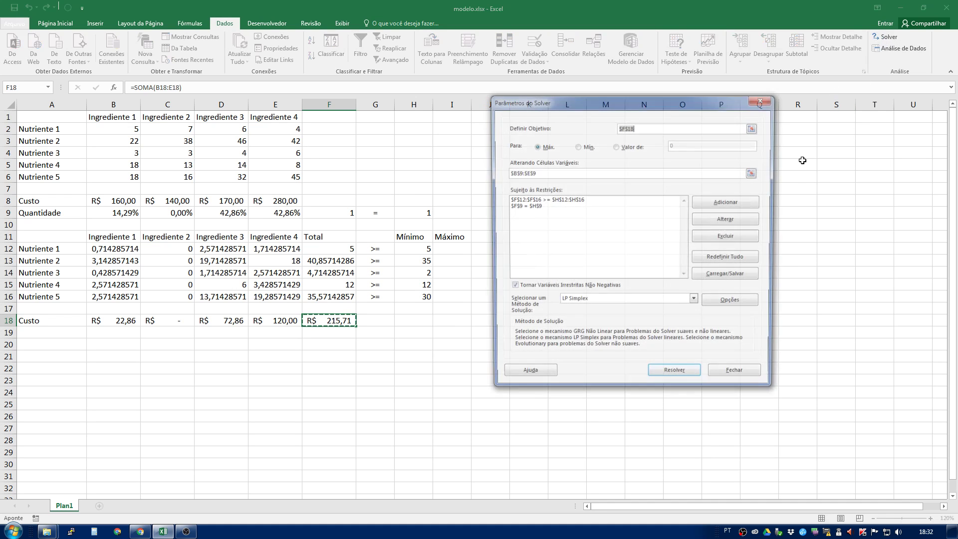
left_click(677, 380)
left_click(370, 284)
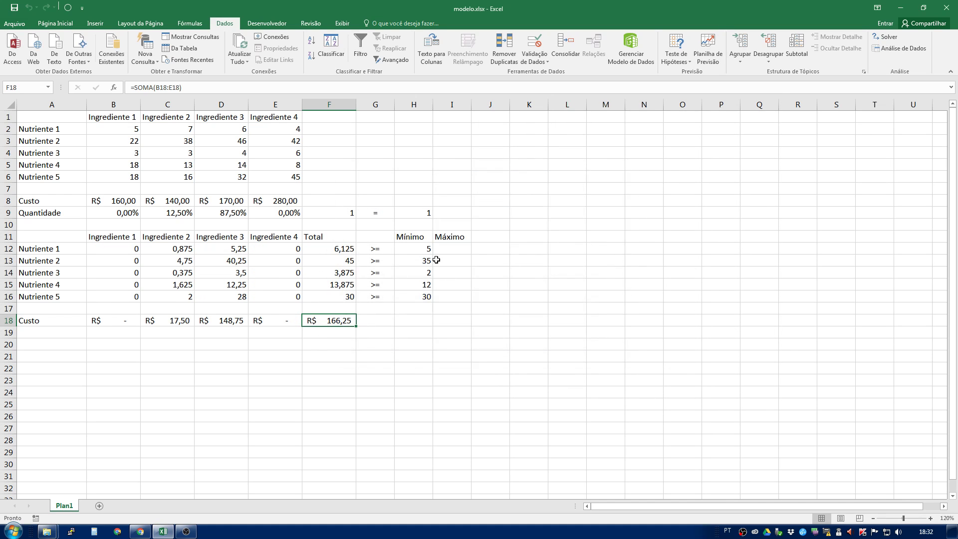
- Enter 40 as the maximum for Nutriente 2 in I13 and compare it with that nutrient's total and minimum
left_click(451, 260)
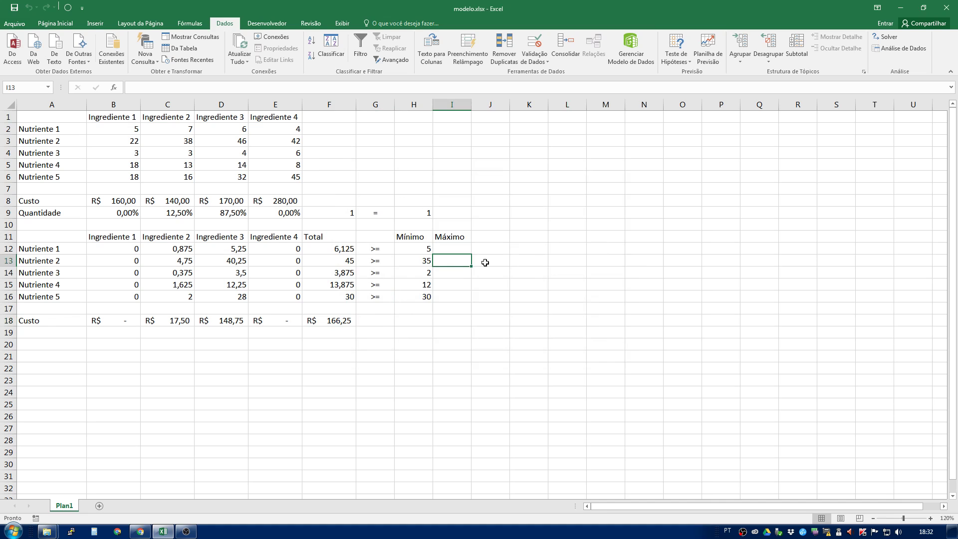
type("30")
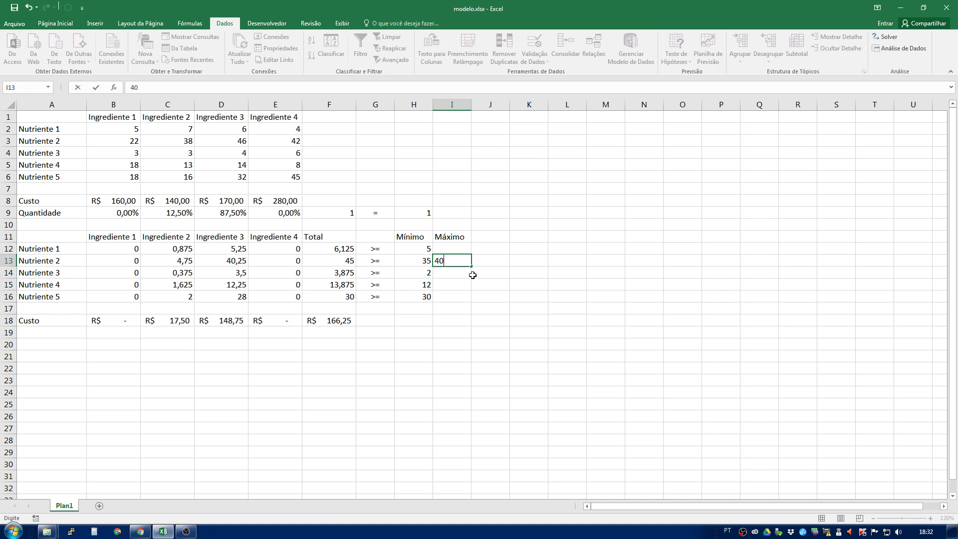
key("Return")
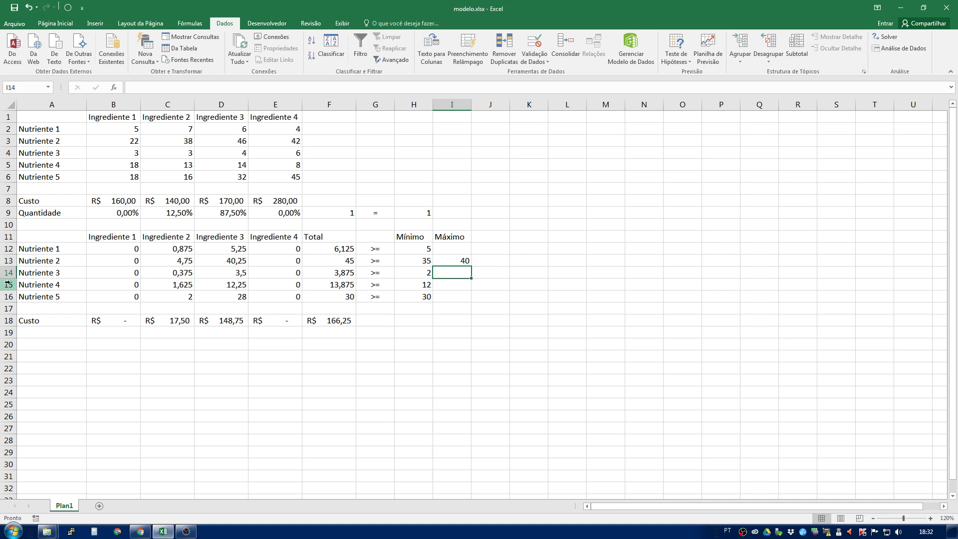
left_click(80, 263)
left_click(428, 263)
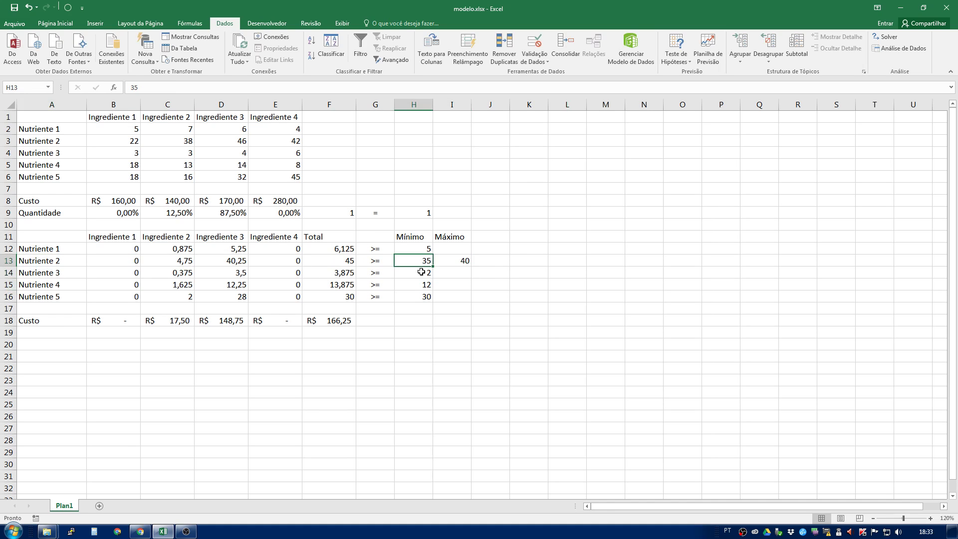
left_click(345, 258)
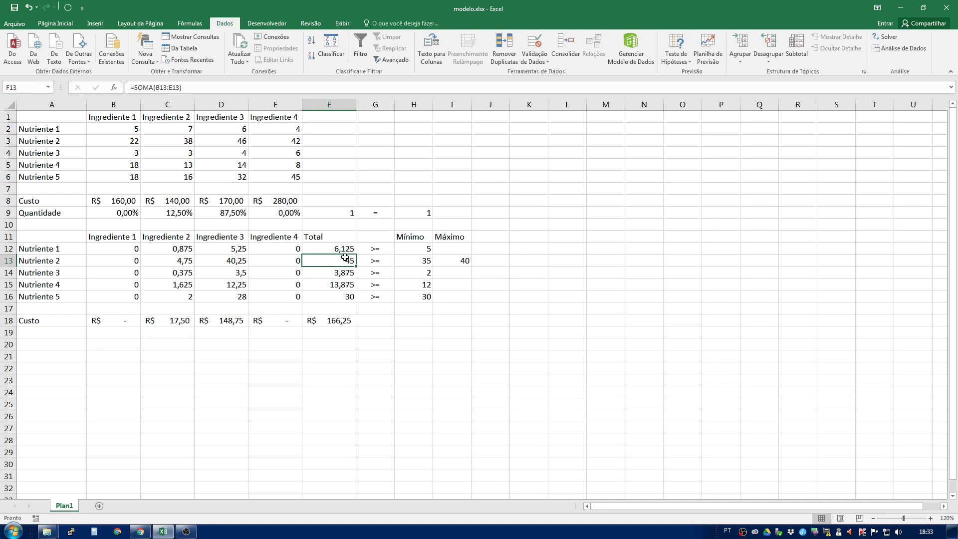
left_click(467, 261)
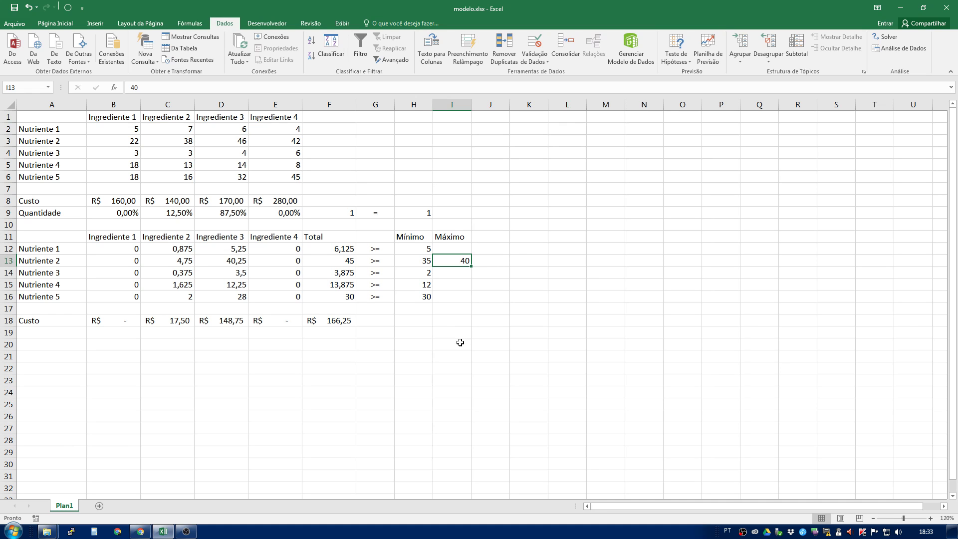
- Add a Solver constraint requiring the Nutriente 2 total $F$13 to be <= its maximum $I$13
left_click(885, 37)
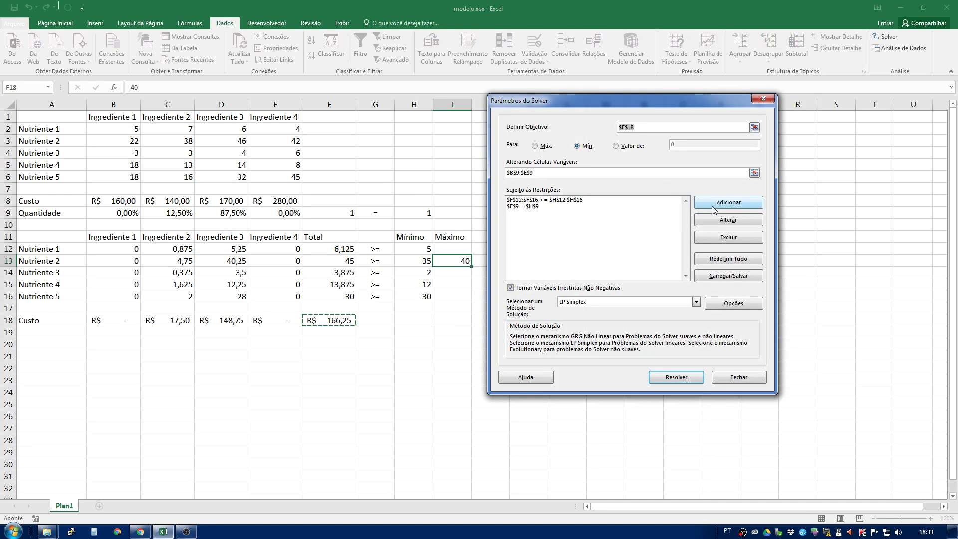
left_click(729, 202)
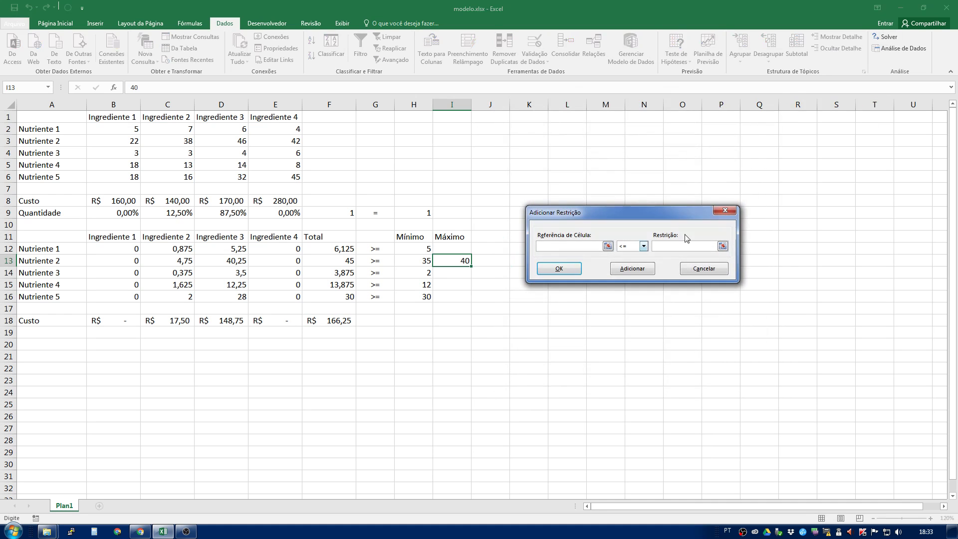
left_click(350, 260)
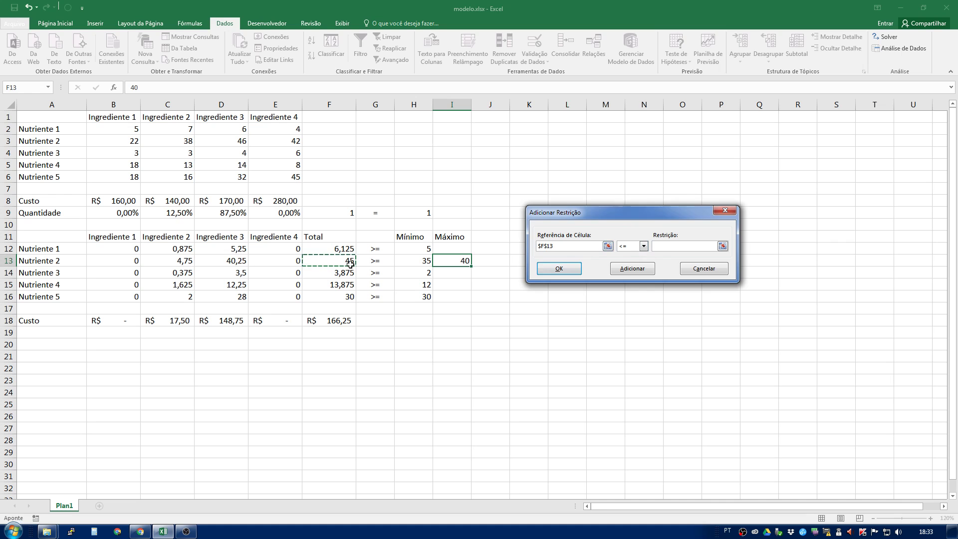
left_click(663, 246)
left_click(457, 261)
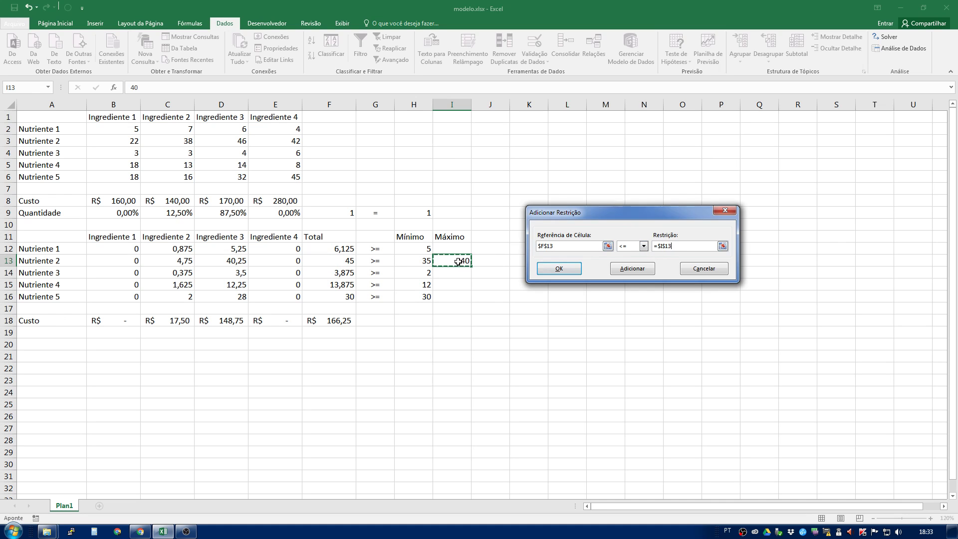
left_click(559, 268)
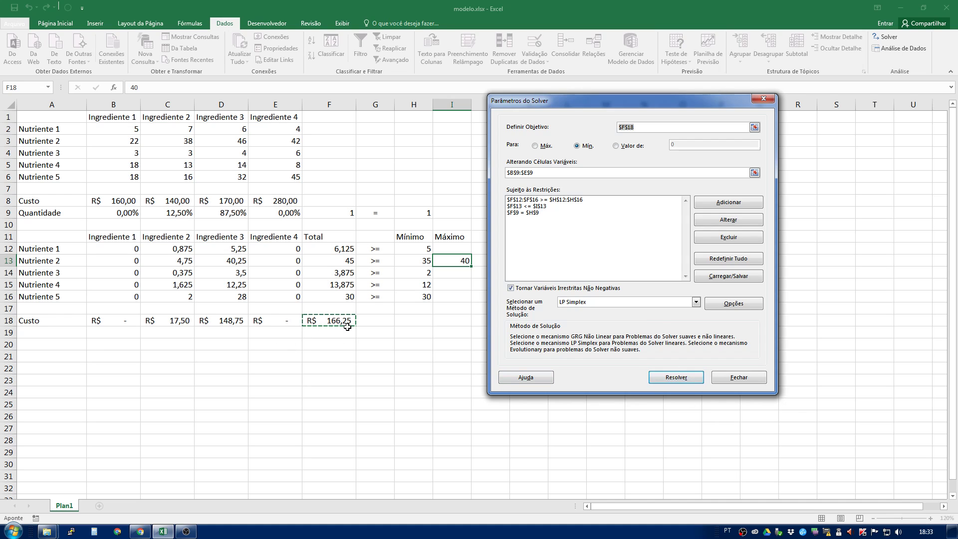
- Solve the model, keep the Solver solution and check the total cost in F18
left_click(658, 376)
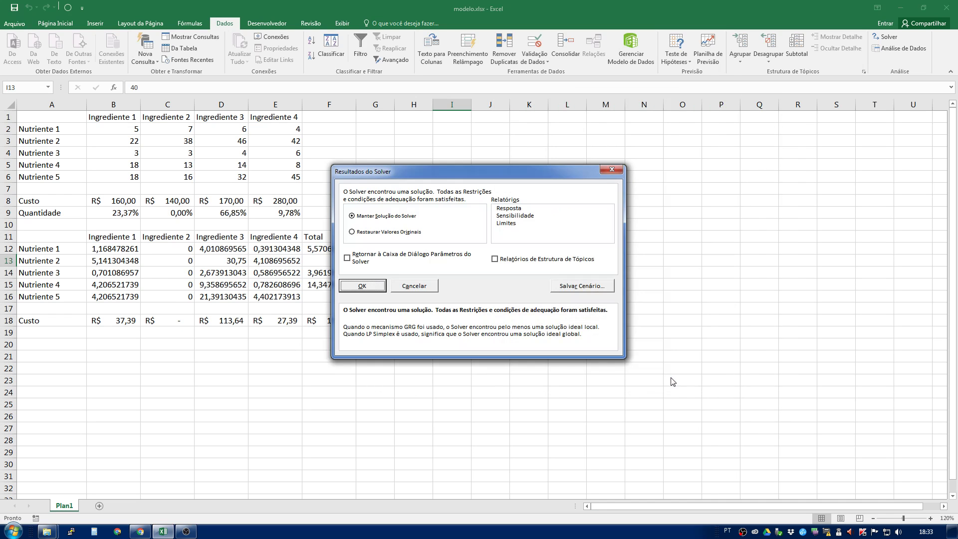
left_click(352, 287)
left_click(331, 321)
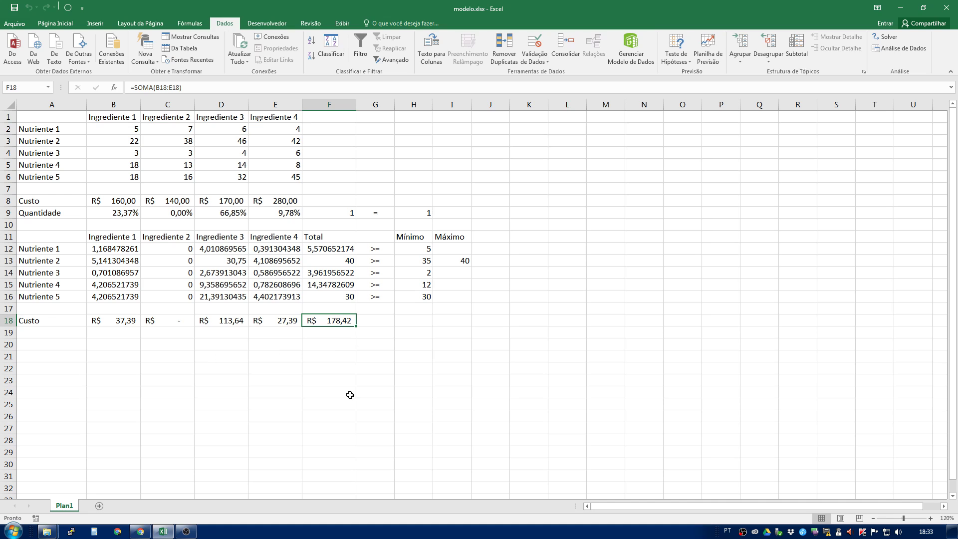
- Compare each nutrient's total in F12:F16 with its minimum in H12:H16 and with the Nutriente 2 maximum in I13
left_click_drag(349, 261, 458, 261)
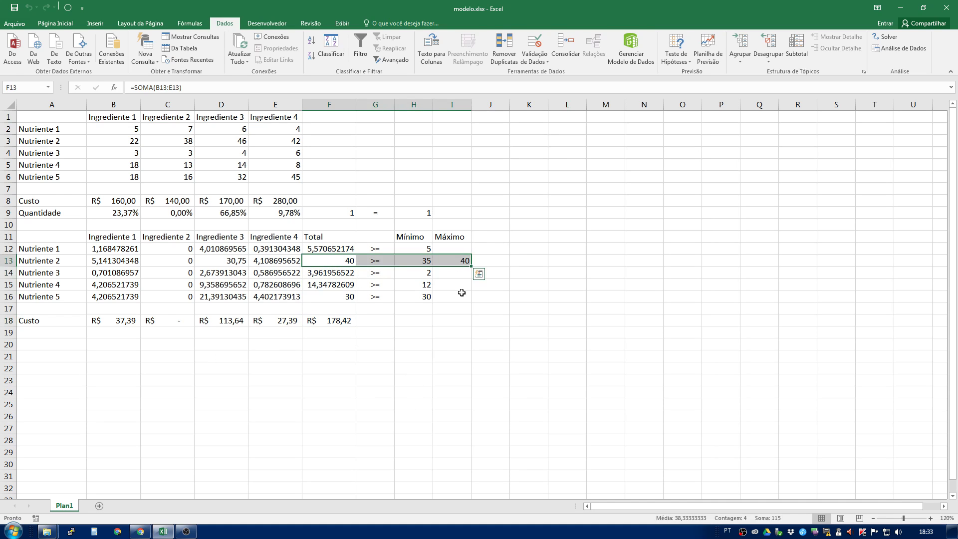
left_click(330, 263)
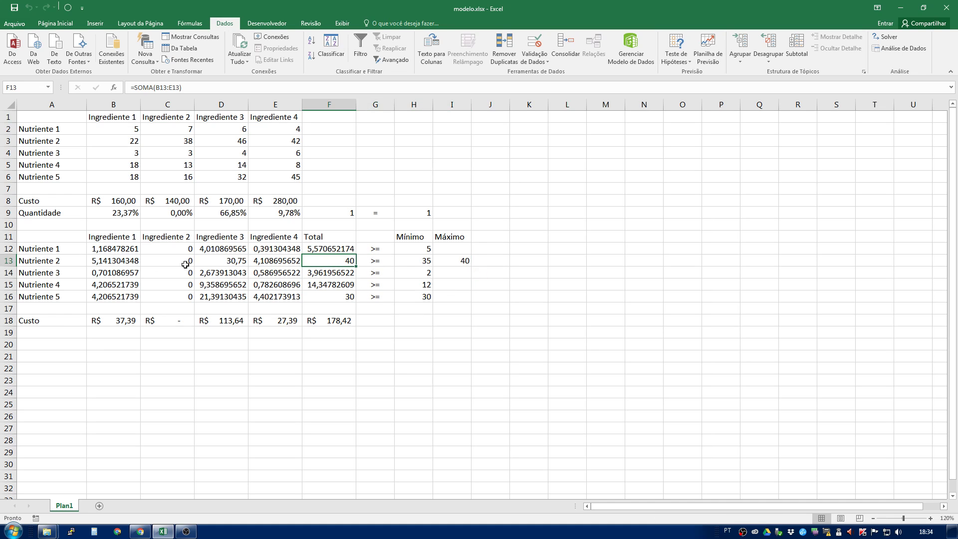
left_click(50, 261)
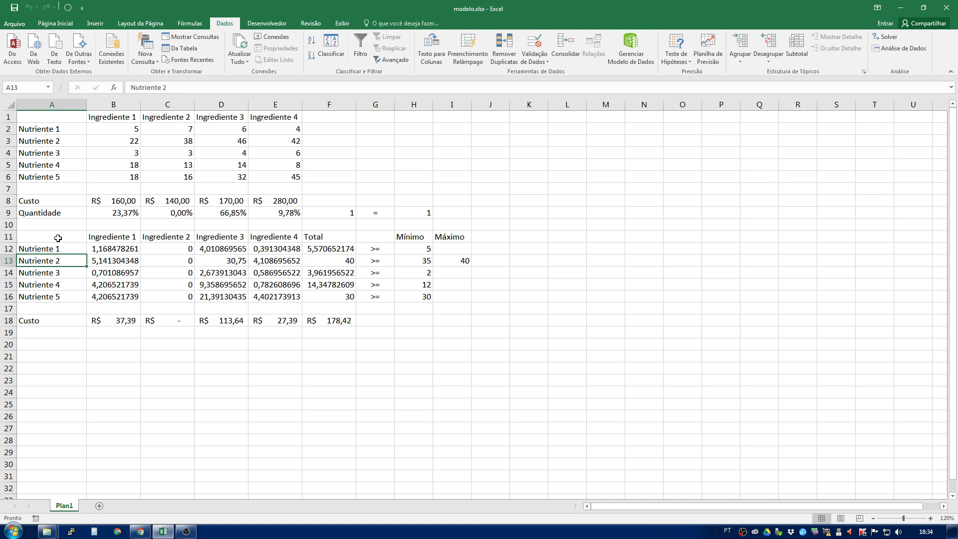
left_click(320, 251)
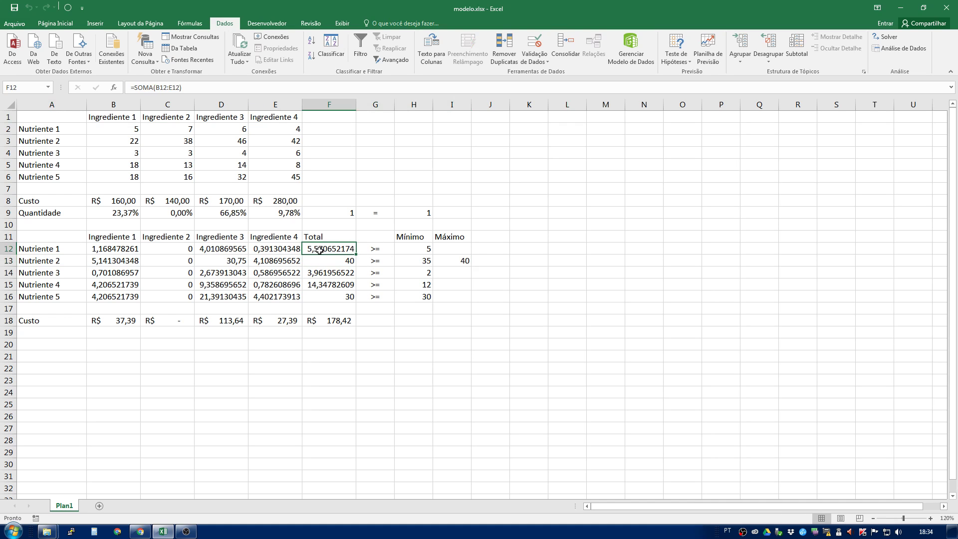
left_click(416, 251)
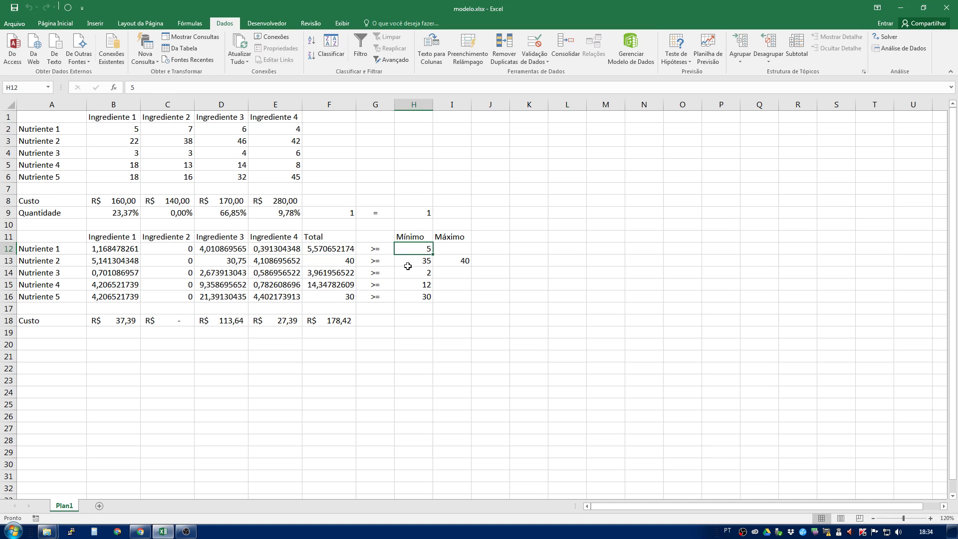
left_click(345, 251)
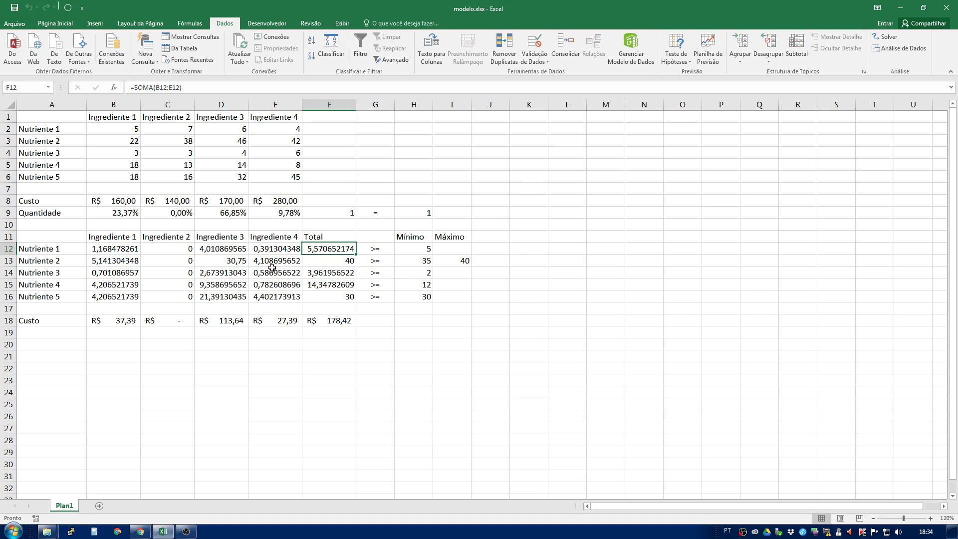
left_click(350, 261)
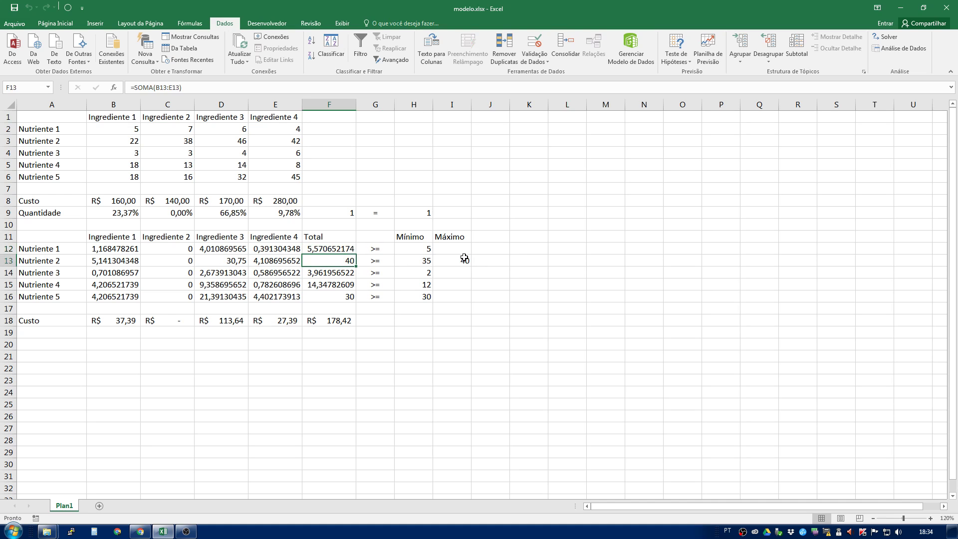
left_click(464, 258)
left_click(325, 275)
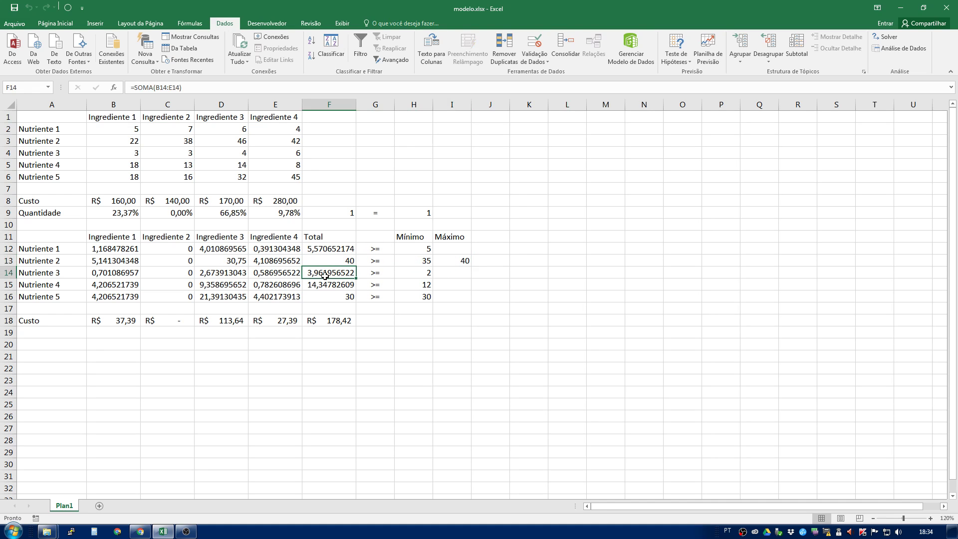
left_click(414, 273)
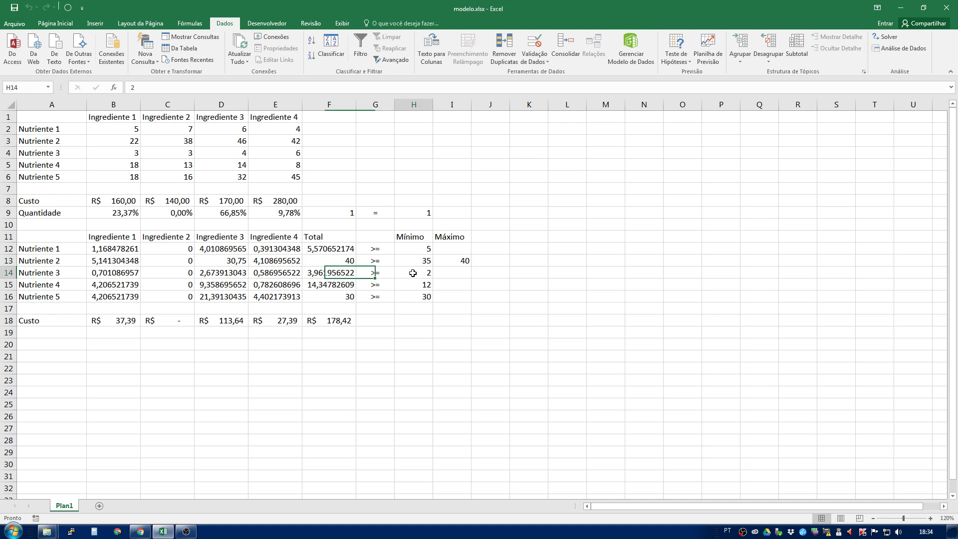
left_click(331, 273)
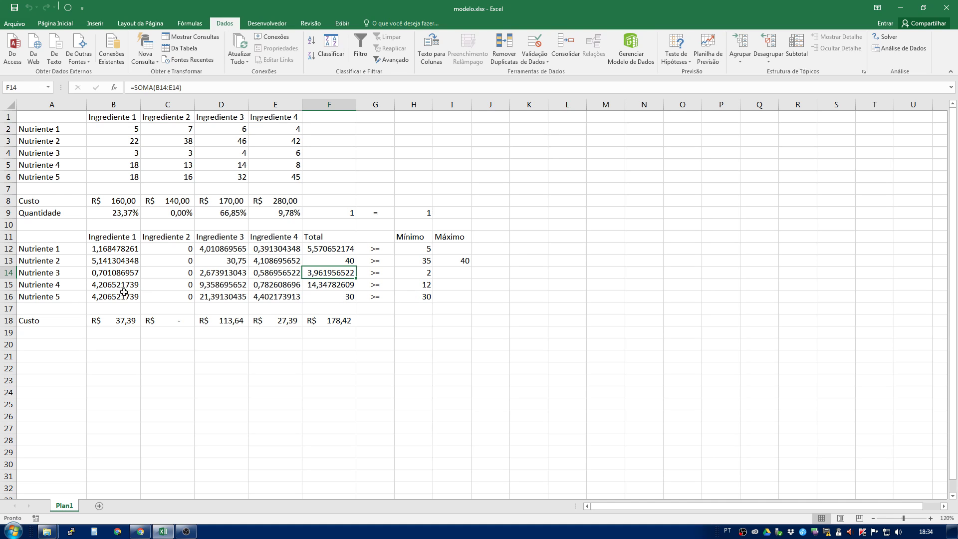
left_click(80, 287)
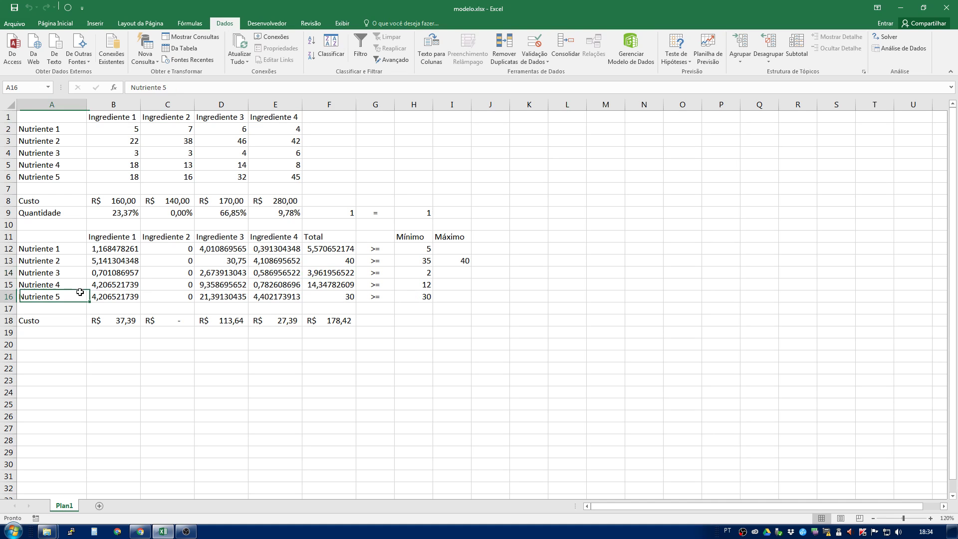
left_click(417, 286)
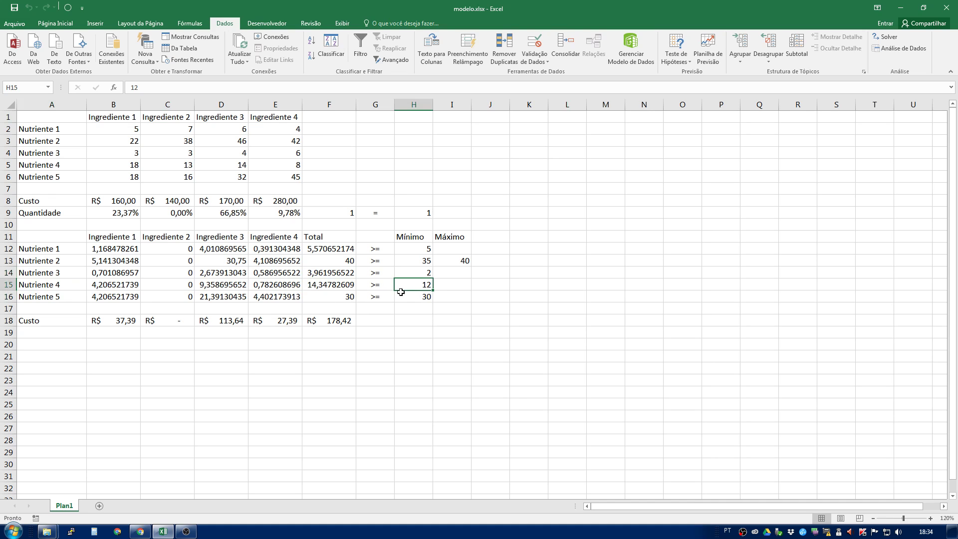
left_click(310, 284)
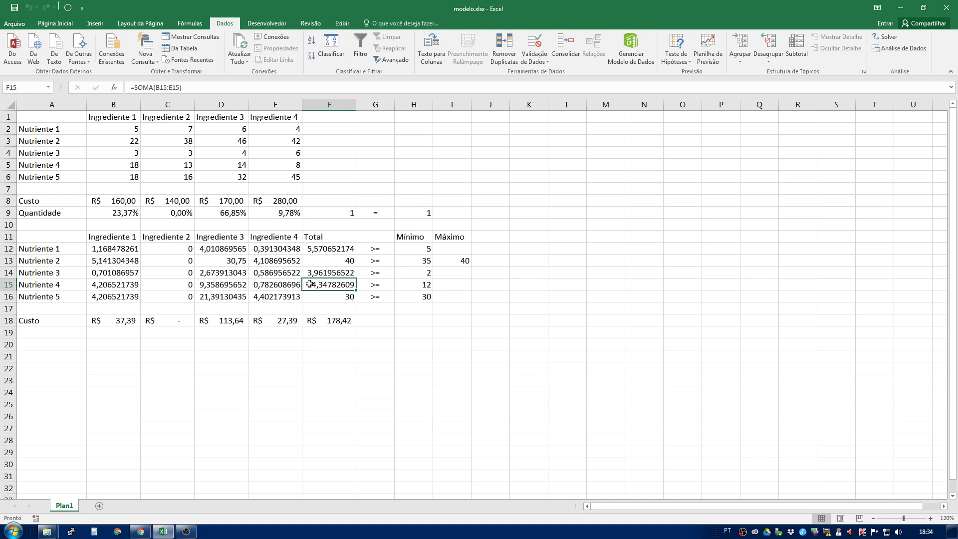
left_click(344, 298)
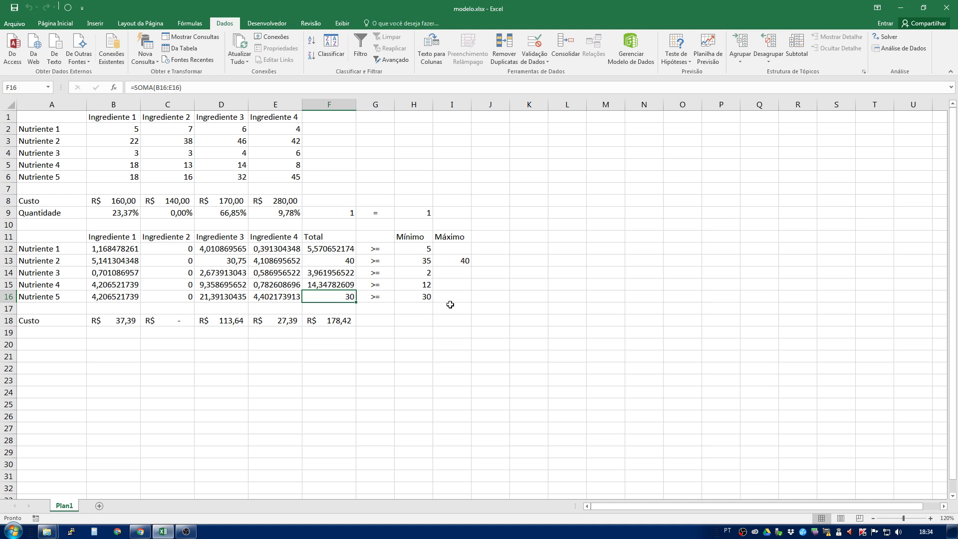
- Enter 3 as the maximum for Nutriente 3 in I14
left_click(453, 239)
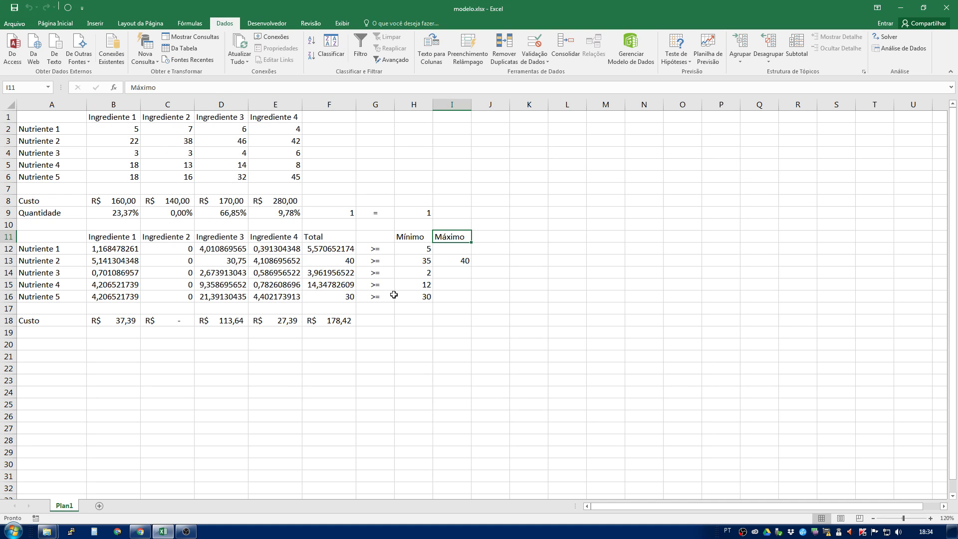
left_click(449, 272)
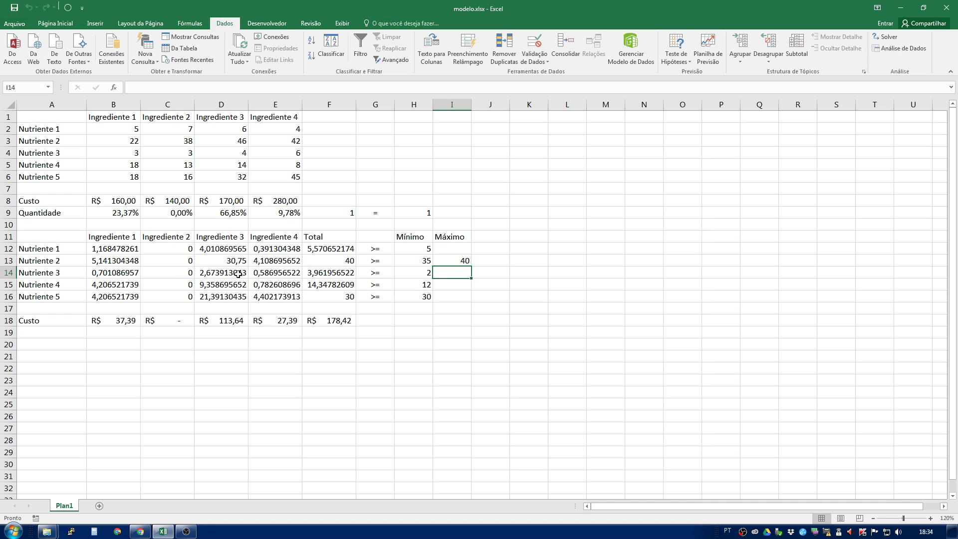
left_click(419, 274)
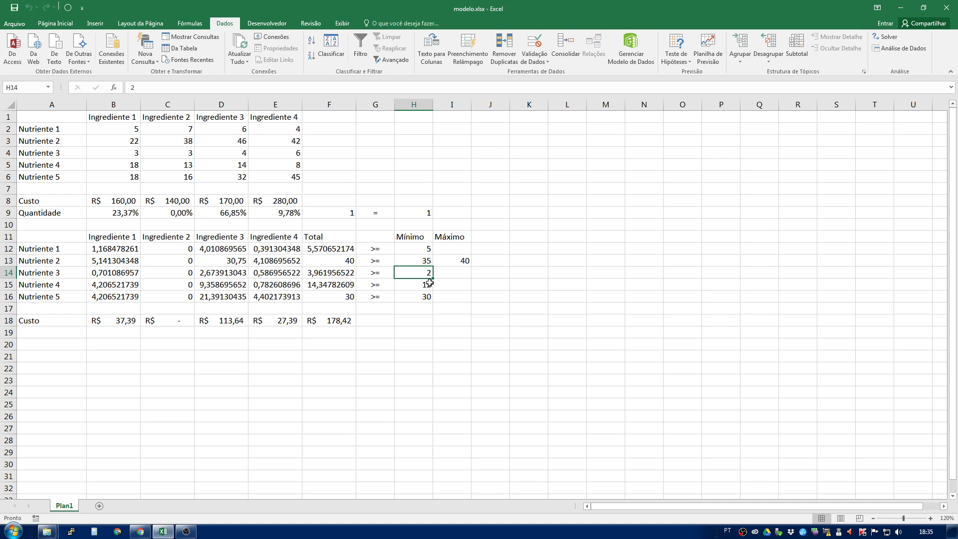
left_click(461, 271)
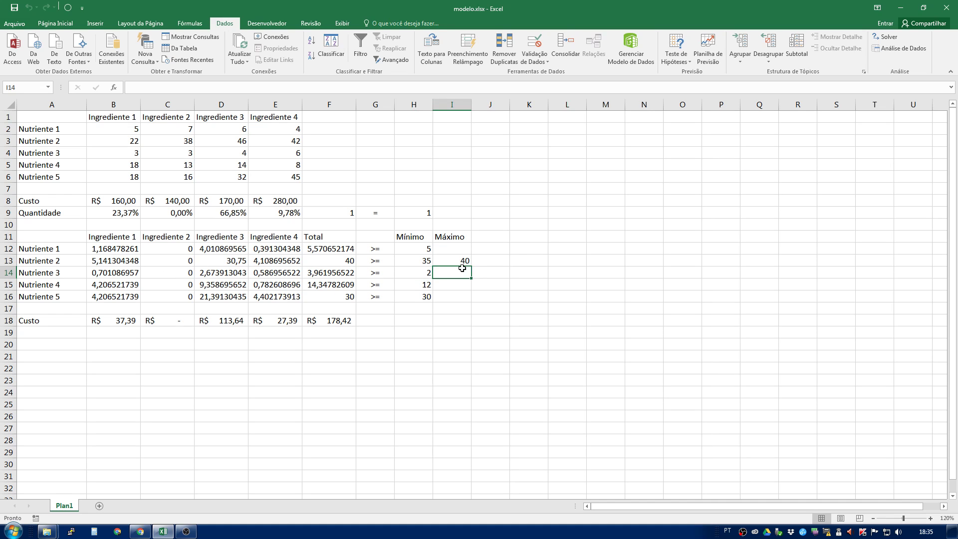
type("3")
key("Return")
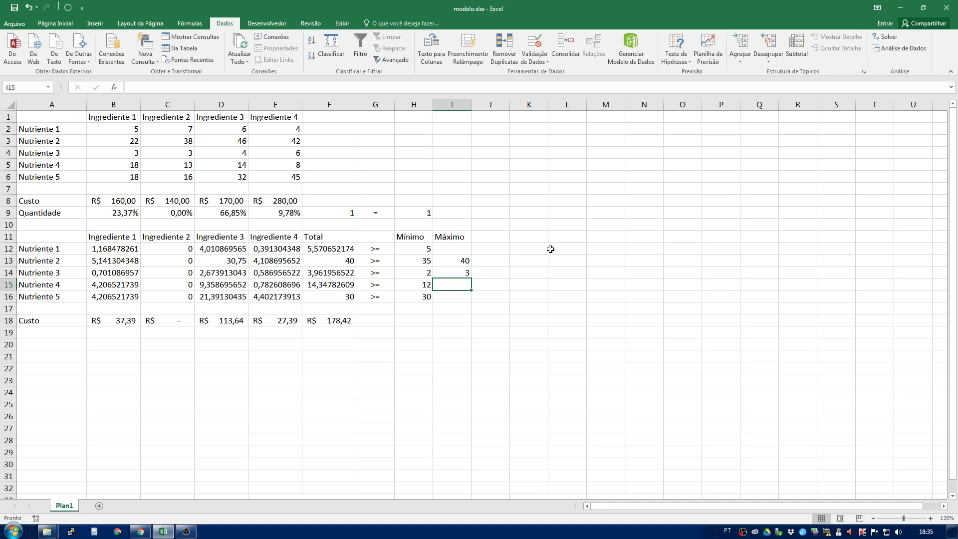
- Add the Solver constraint $F$14 <= $I$14 for Nutriente 3, then solve the model and keep the Solver values
left_click(886, 39)
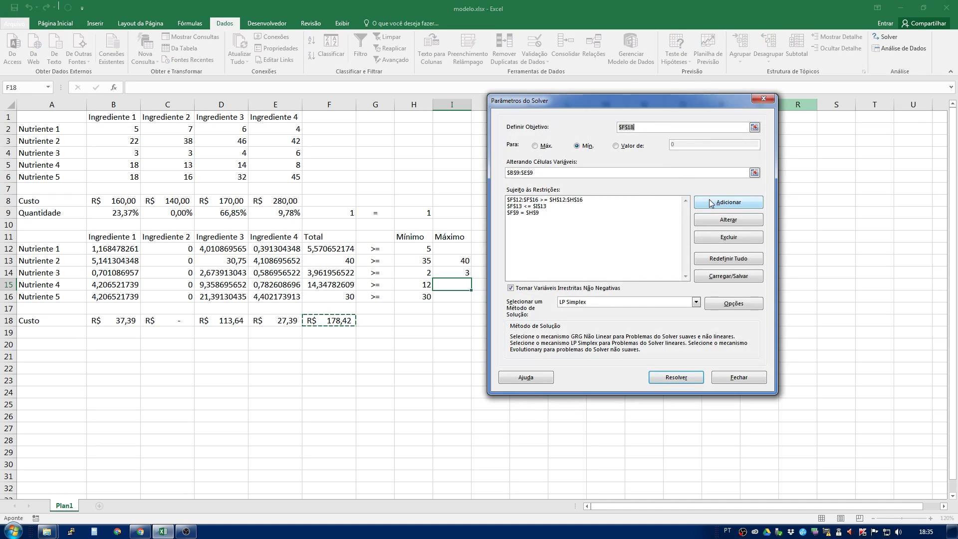
left_click(711, 203)
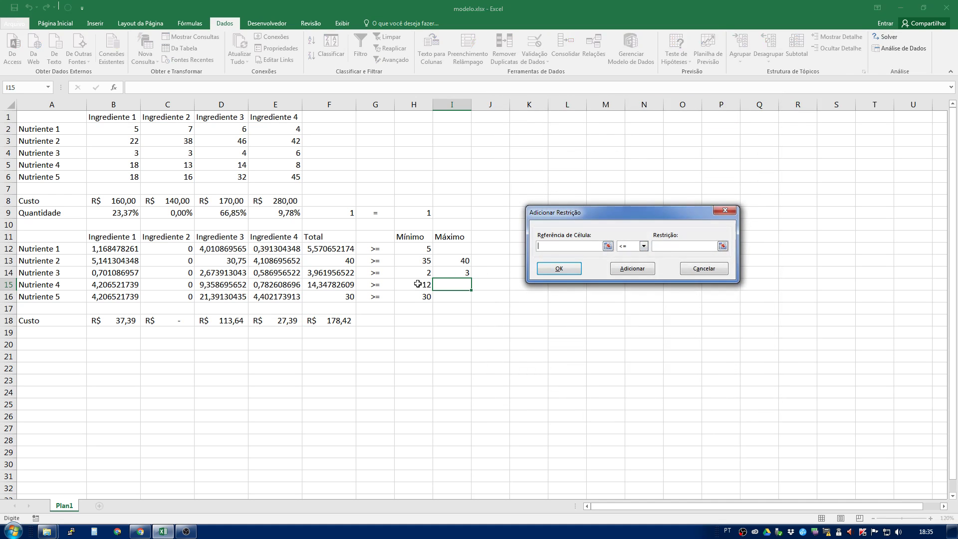
left_click(319, 276)
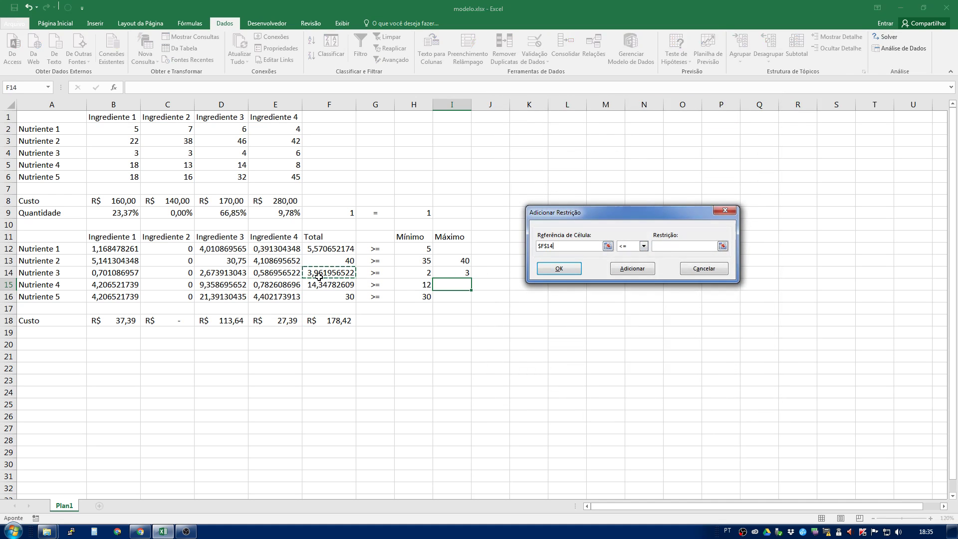
left_click(686, 245)
left_click(448, 275)
left_click(559, 269)
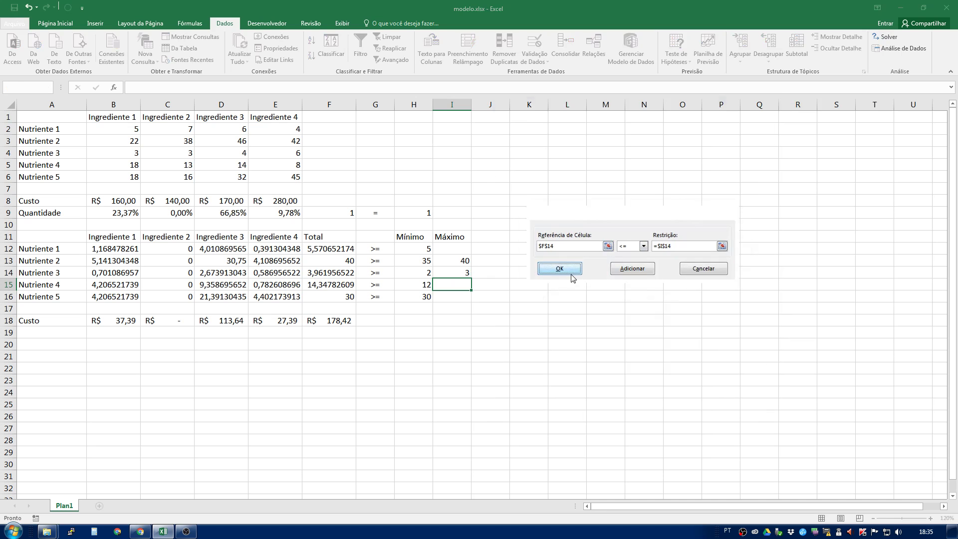
left_click(671, 377)
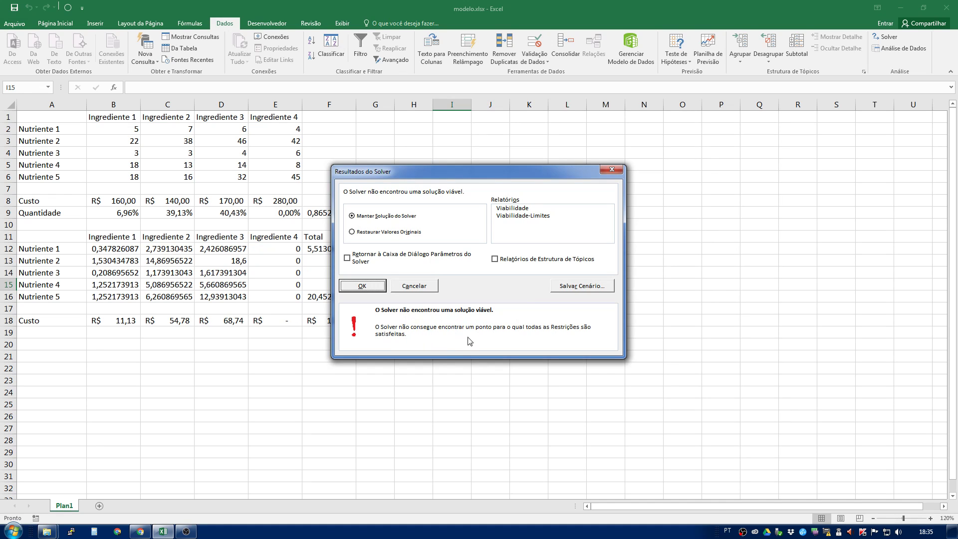
left_click(363, 286)
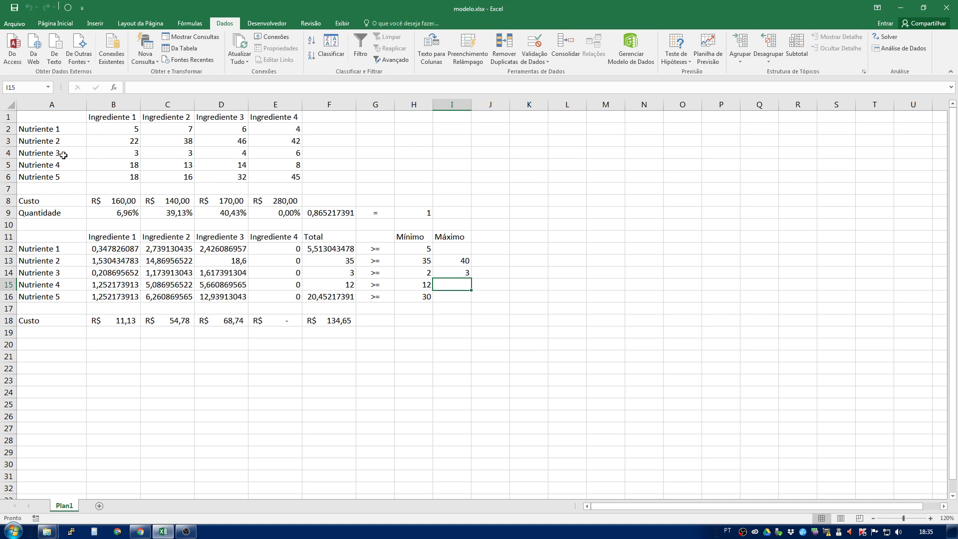
- Examine the Nutriente 3 content of the four ingredients in B4:E4 against the Nutriente 3 maximum in I14
left_click(95, 155)
left_click(66, 154)
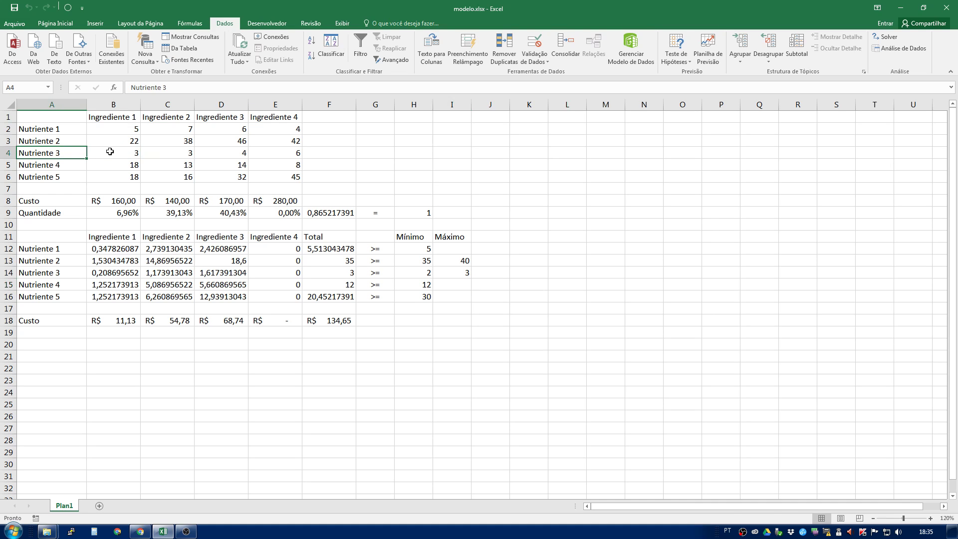
left_click_drag(110, 152, 149, 152)
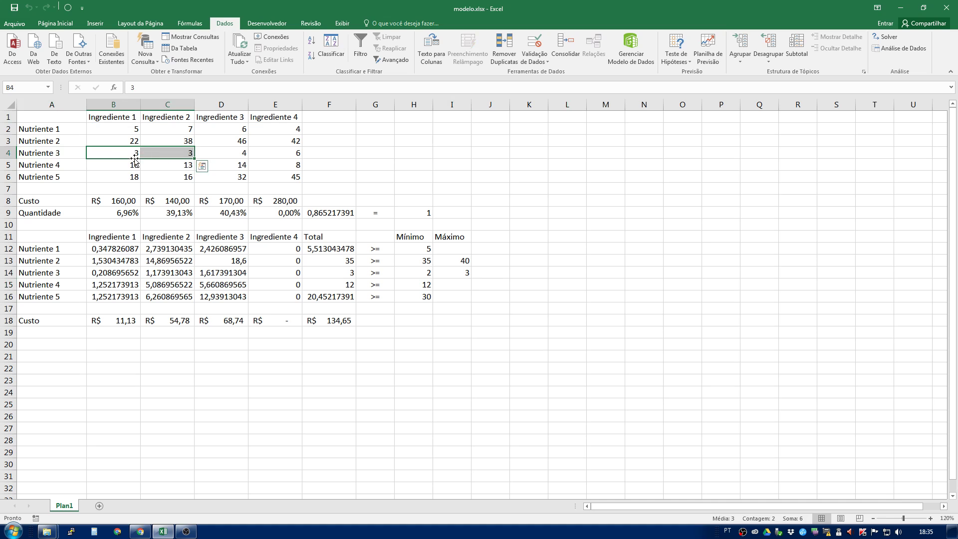
left_click_drag(131, 153, 166, 151)
double_click(239, 118)
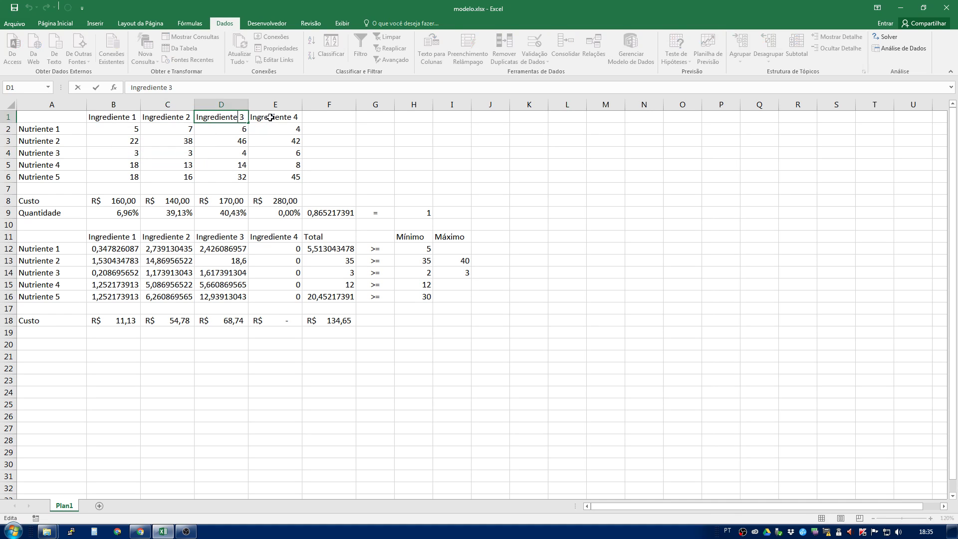
left_click_drag(229, 153, 276, 150)
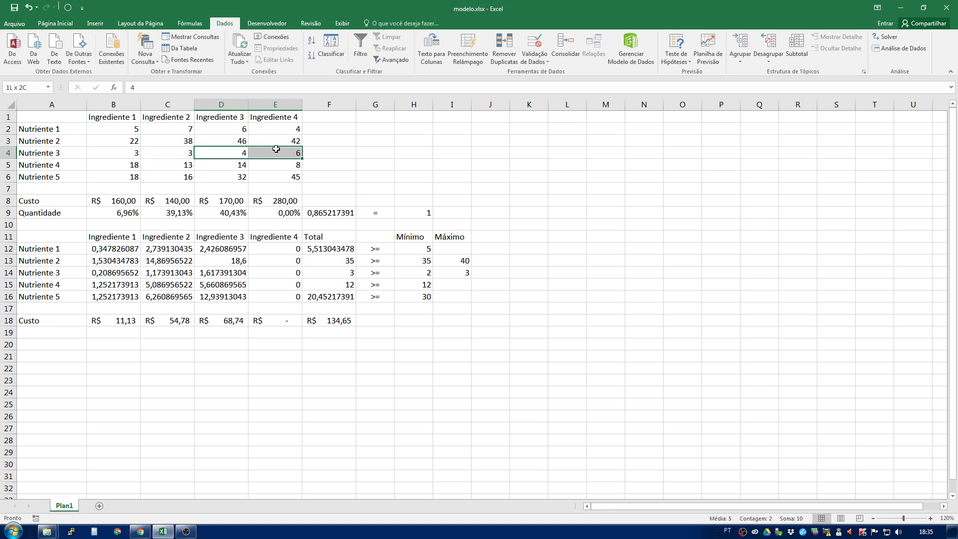
left_click_drag(51, 273, 452, 271)
left_click(455, 272)
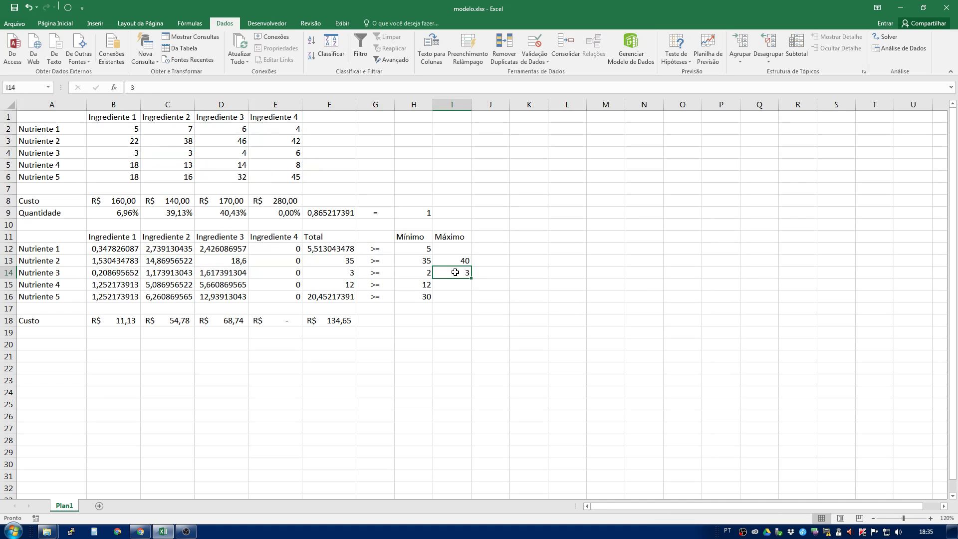
left_click(125, 150)
left_click_drag(124, 150, 177, 152)
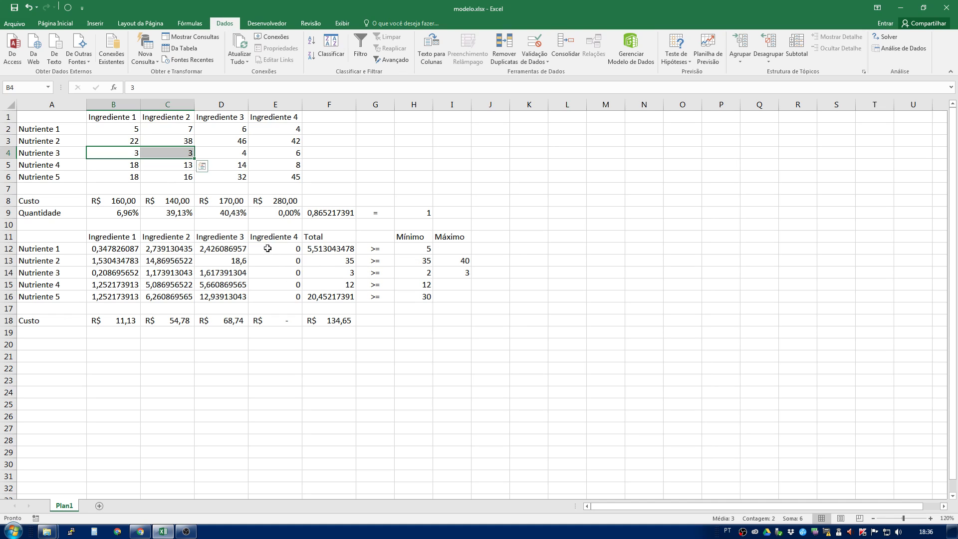
- Compare each nutrient's total in F12:F16 with its minimum in column H and maximum in column I
left_click(257, 247)
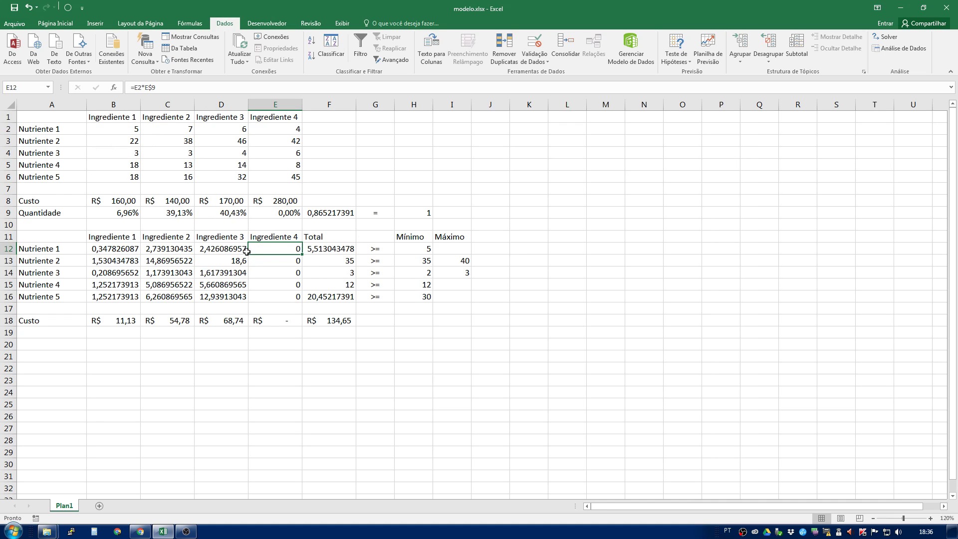
left_click_drag(352, 249, 424, 246)
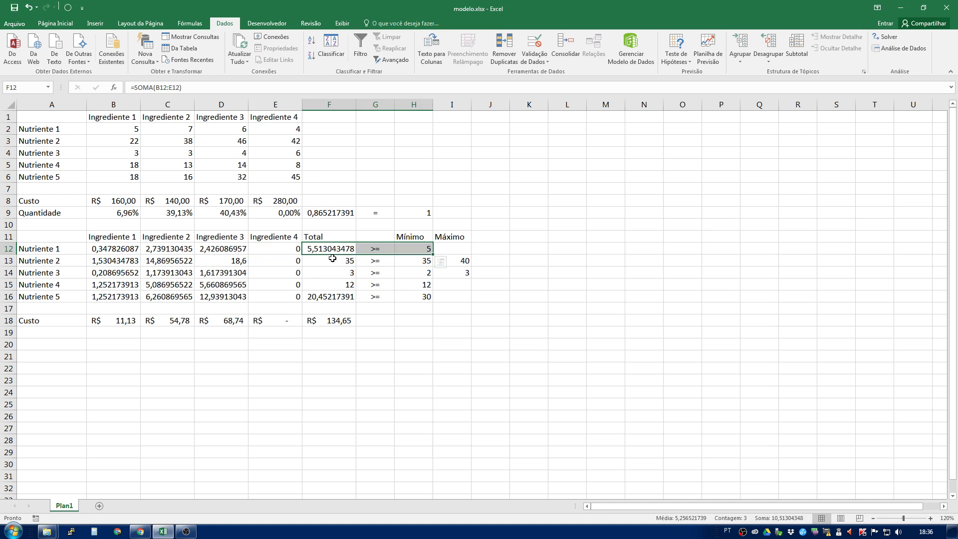
left_click_drag(329, 261, 468, 264)
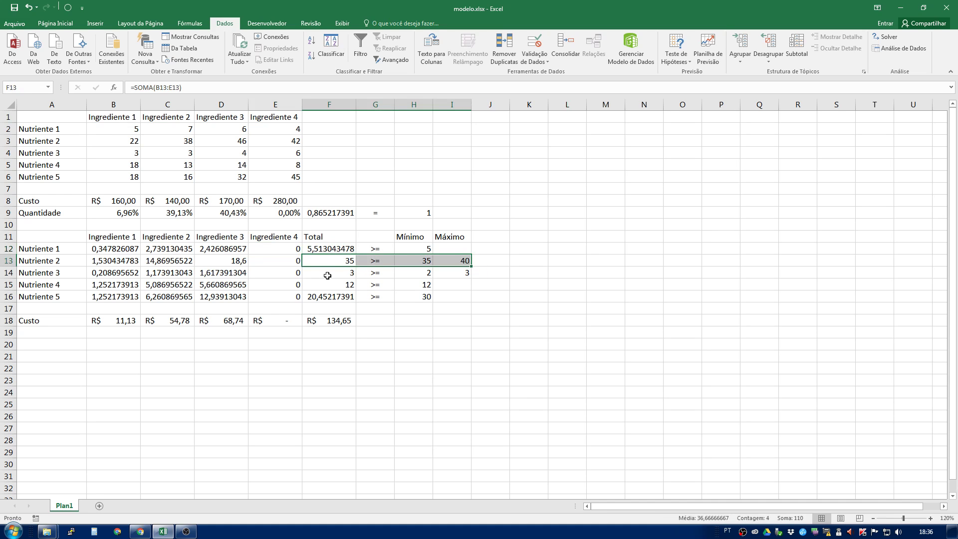
left_click_drag(327, 273, 442, 273)
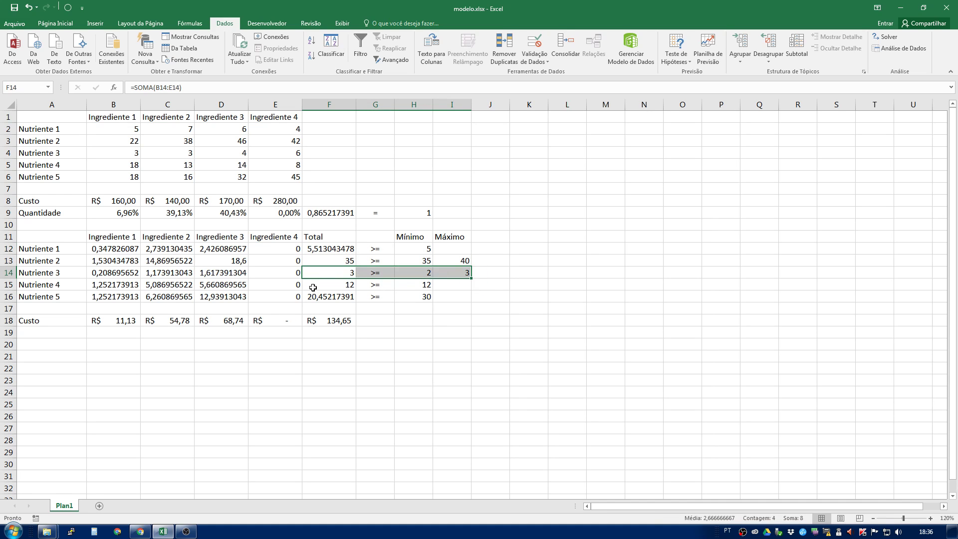
left_click_drag(314, 285, 409, 283)
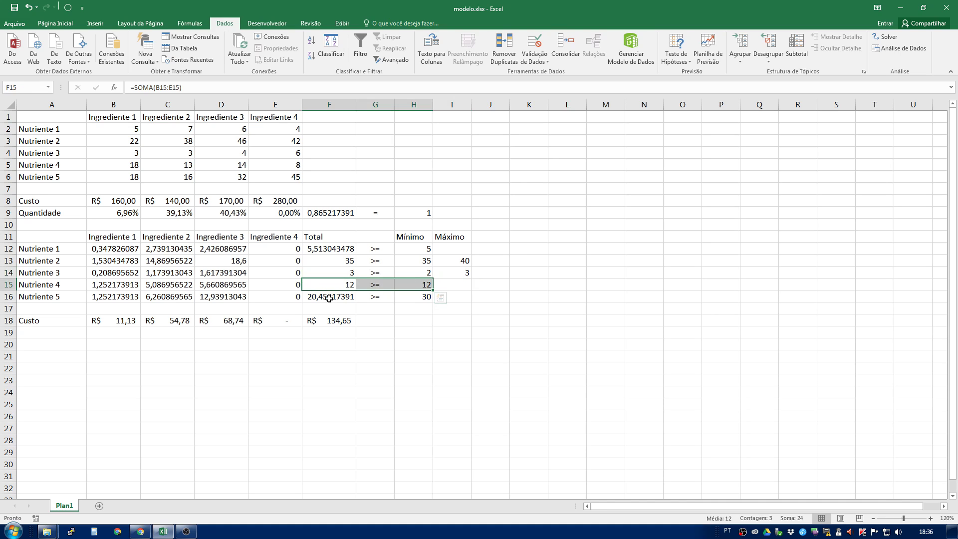
left_click_drag(314, 299, 419, 297)
- Examine the Nutriente 5 content of the four ingredients in B6:E6 against the Nutriente 5 minimum in H16
left_click_drag(131, 116, 167, 124)
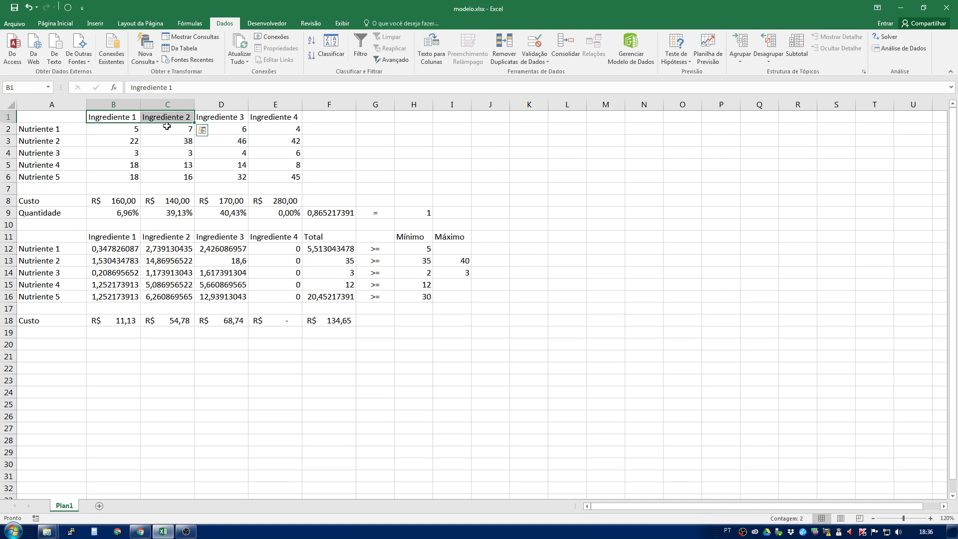
left_click(118, 178)
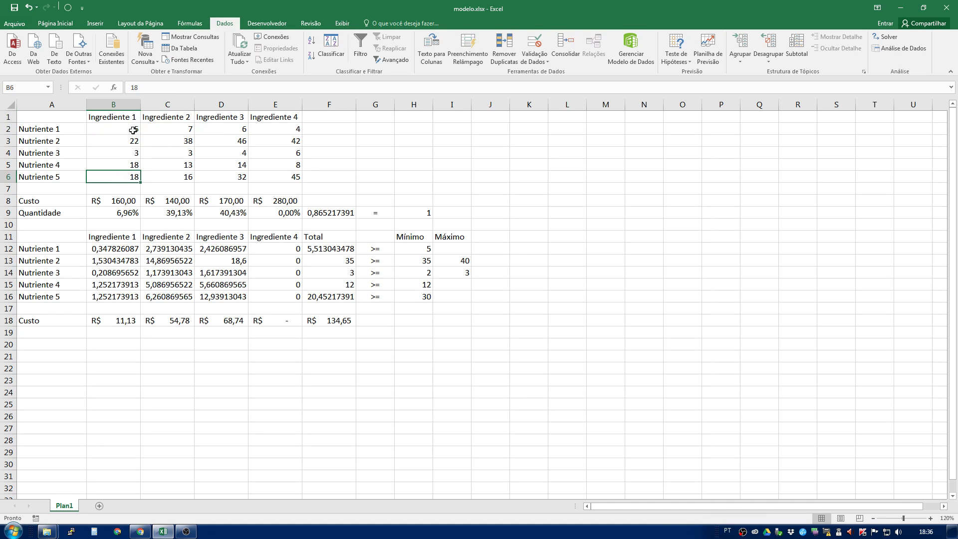
left_click(74, 180)
left_click(178, 116)
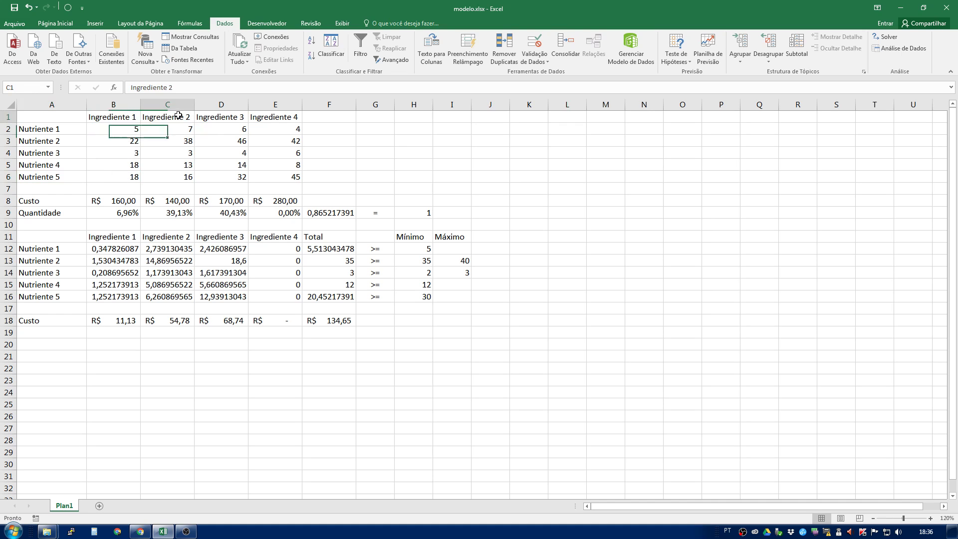
left_click(177, 181)
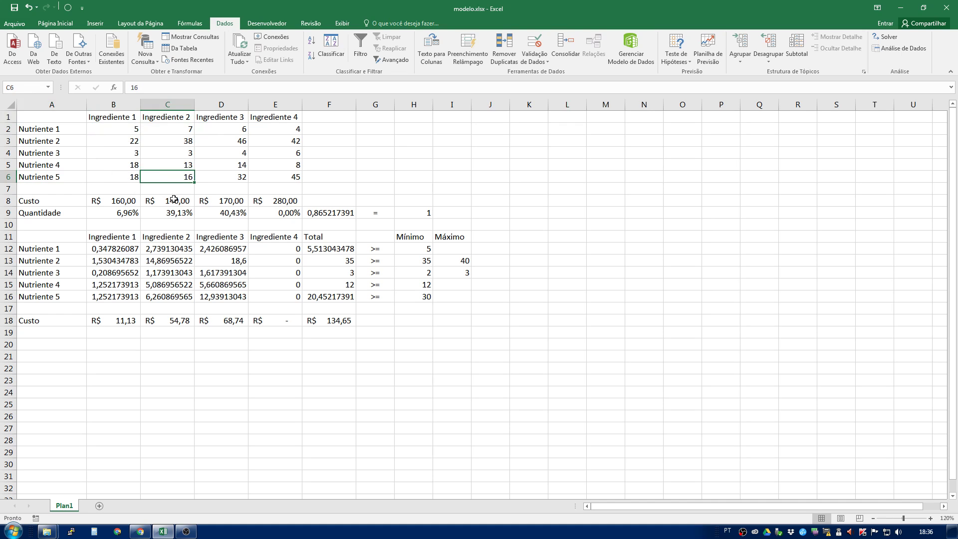
left_click(419, 294)
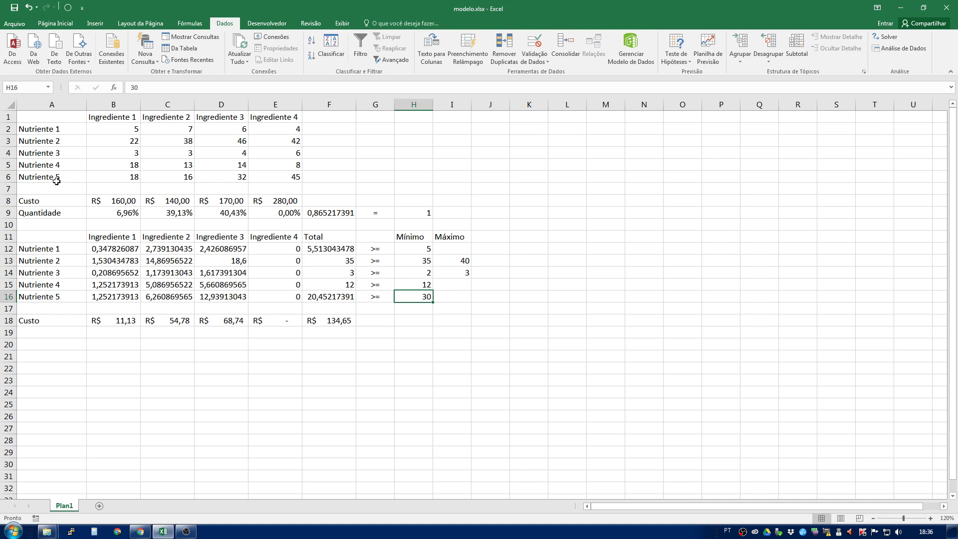
left_click_drag(102, 178, 147, 179)
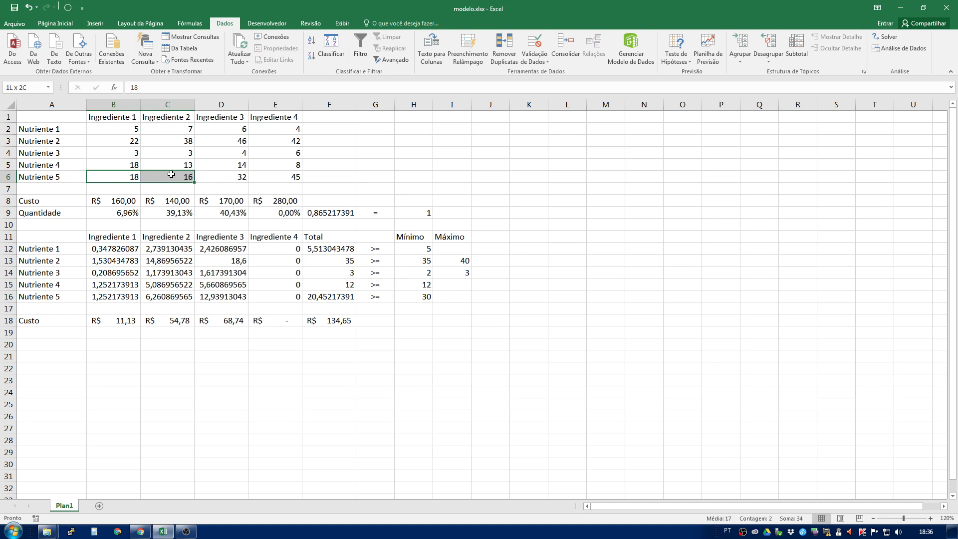
key("ctrl+v")
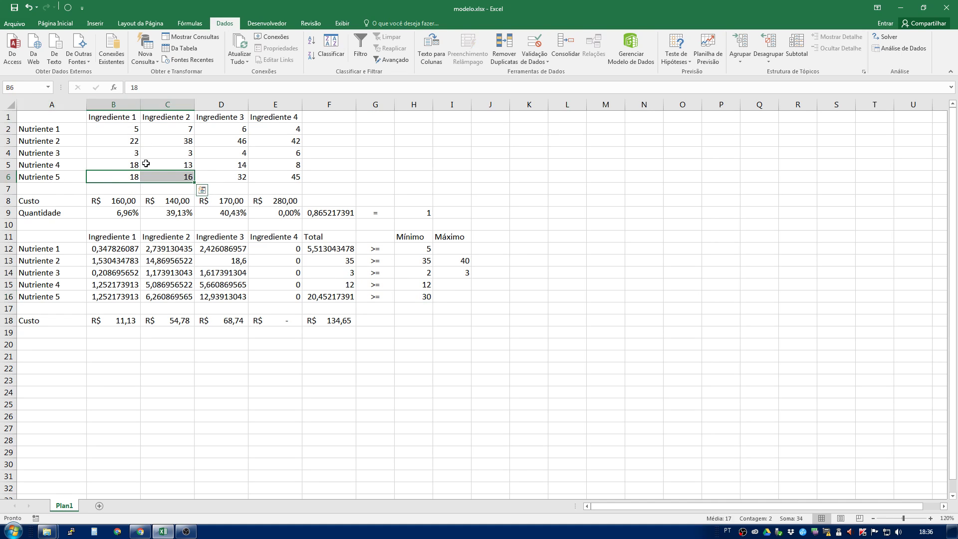
left_click(239, 176)
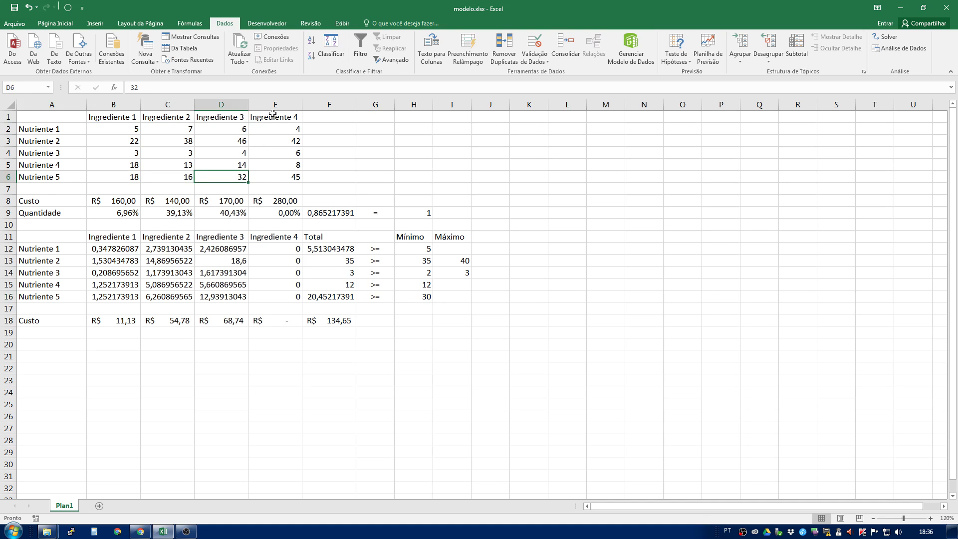
left_click_drag(232, 177, 257, 177)
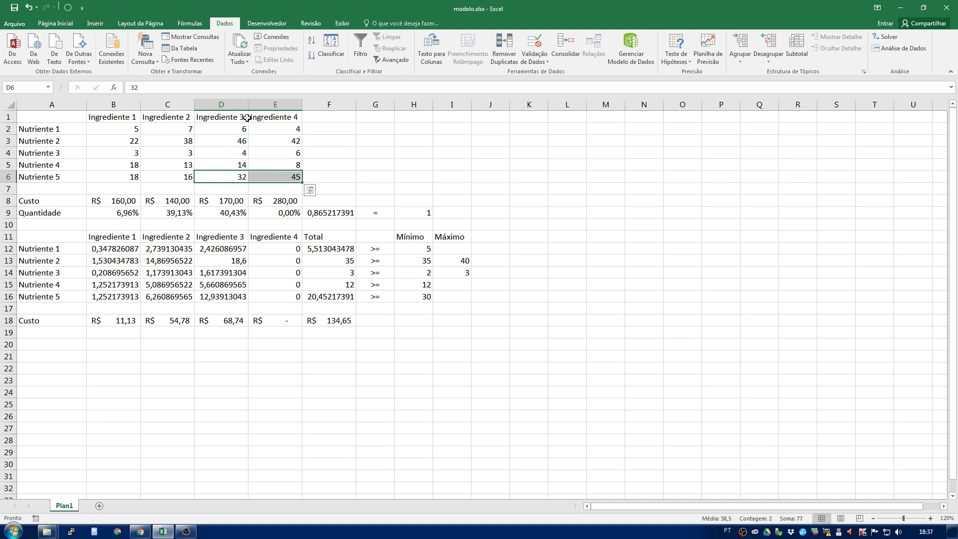
- Set the Nutriente 3 maximum in I14 to 4, then solve the model and keep the Solver solution
left_click_drag(339, 272, 454, 274)
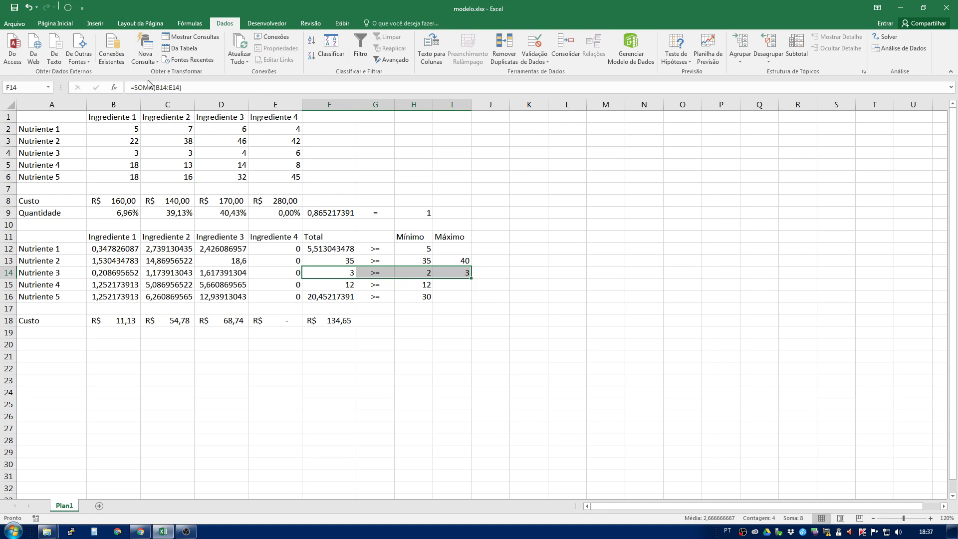
left_click(452, 275)
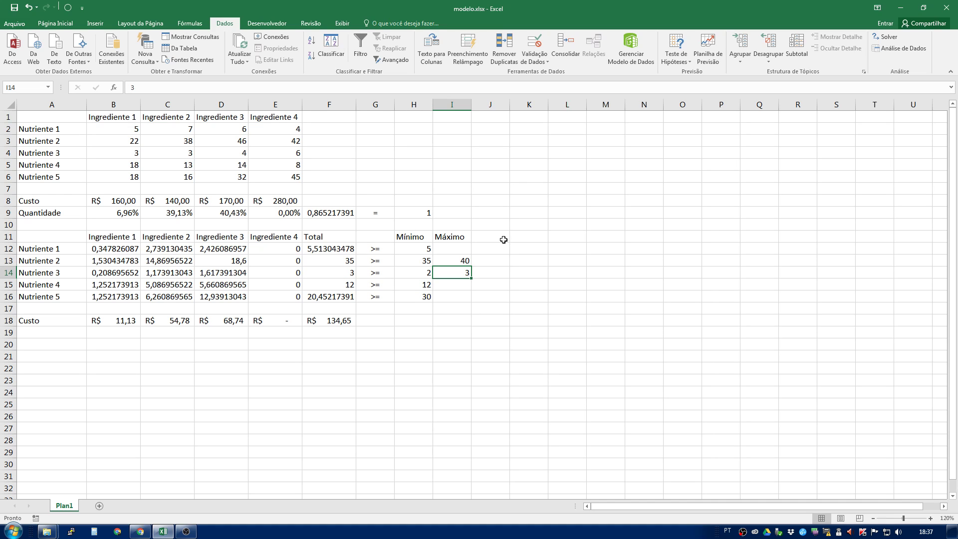
type("4")
key("Return")
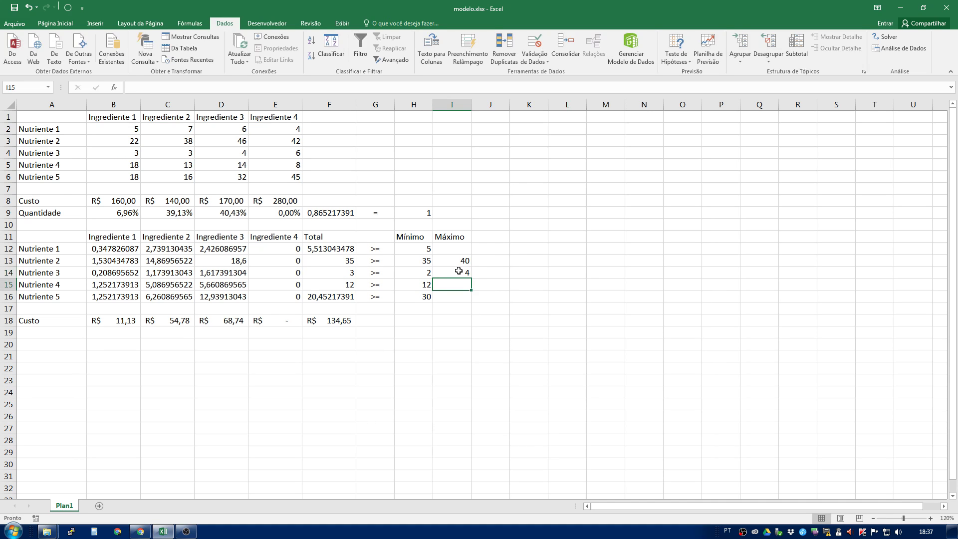
left_click(889, 38)
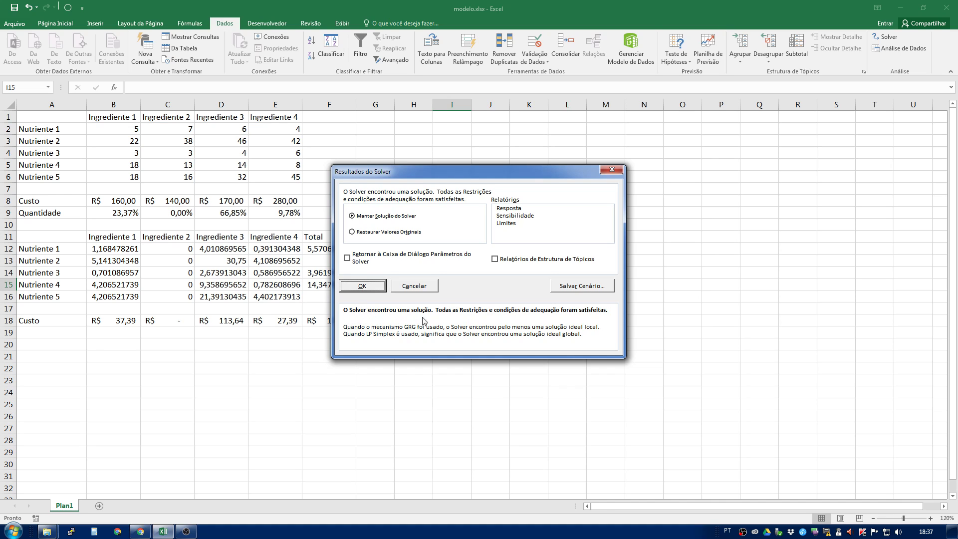
left_click(368, 290)
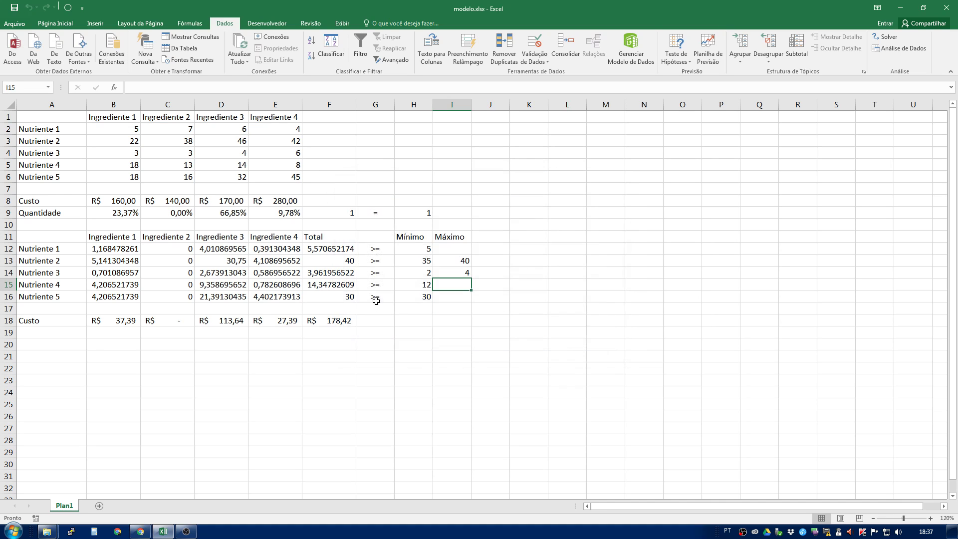
- Set the Nutriente 3 maximum in I14 to 3,5, then solve the model and keep the Solver values
left_click(465, 272)
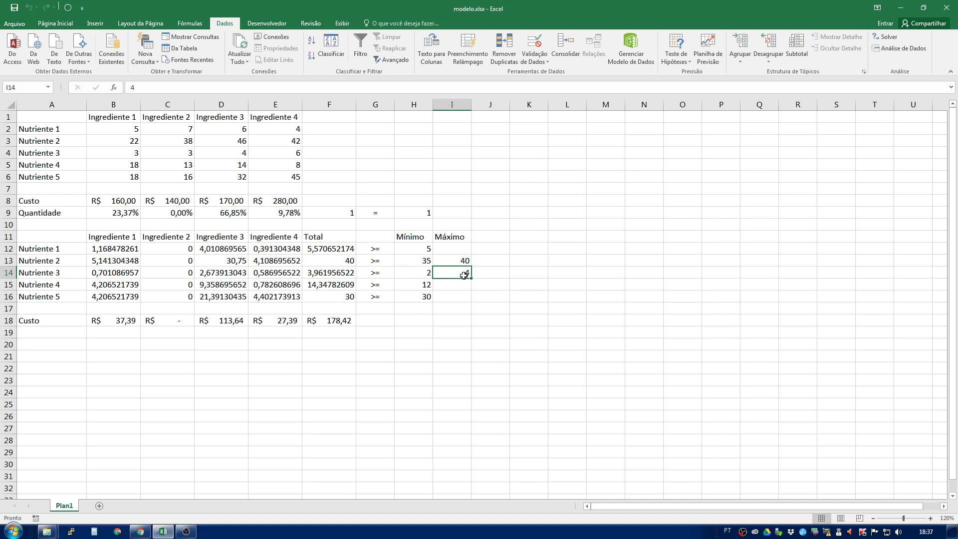
left_click(322, 277)
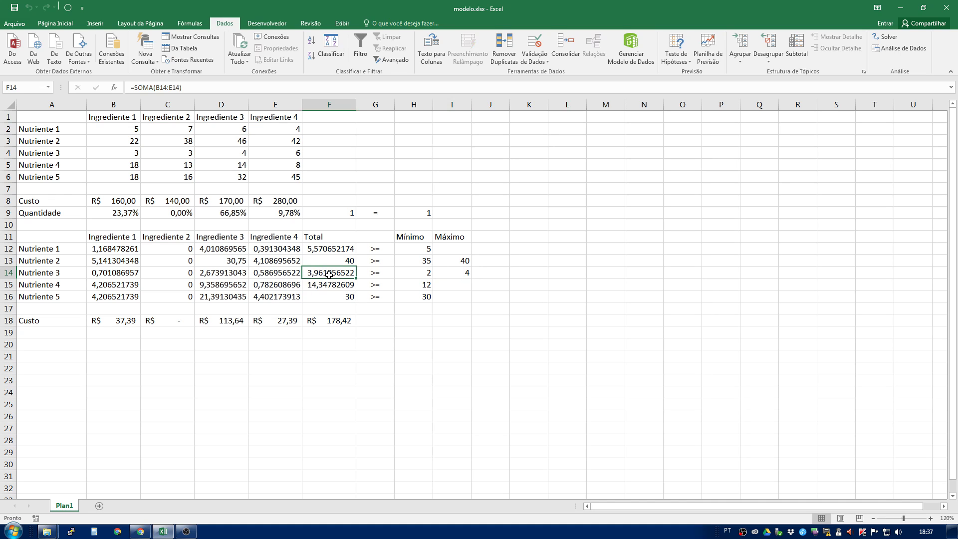
left_click(438, 273)
left_click(344, 273)
left_click(442, 275)
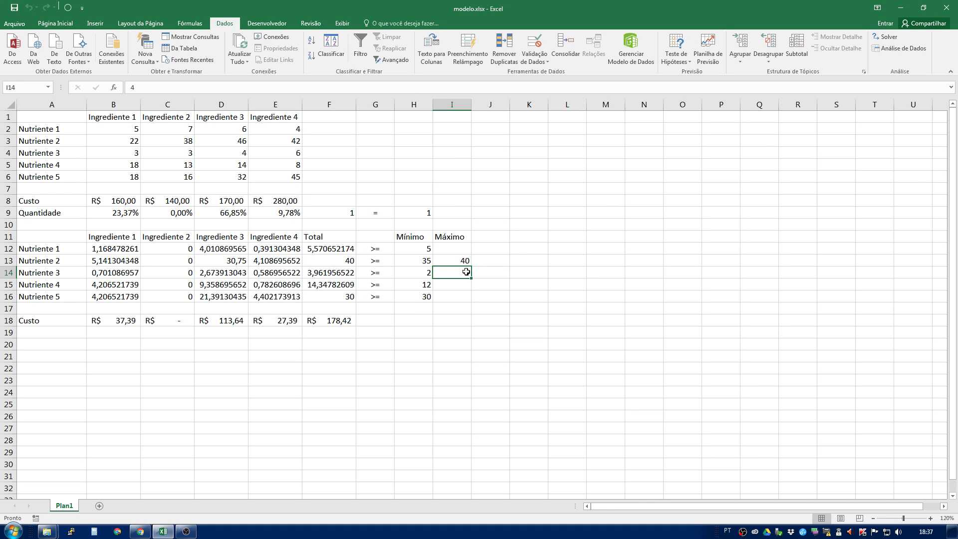
type("3,5")
key("Return")
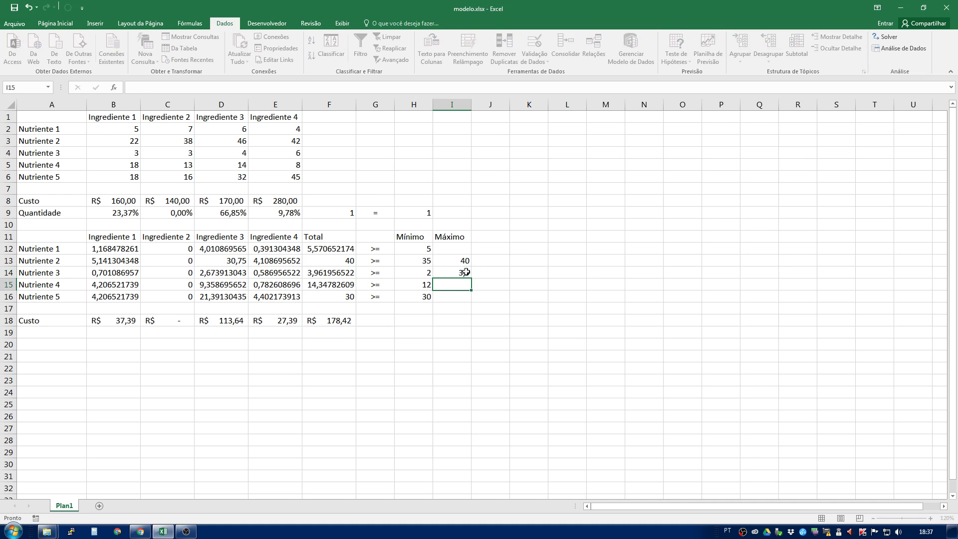
left_click(886, 37)
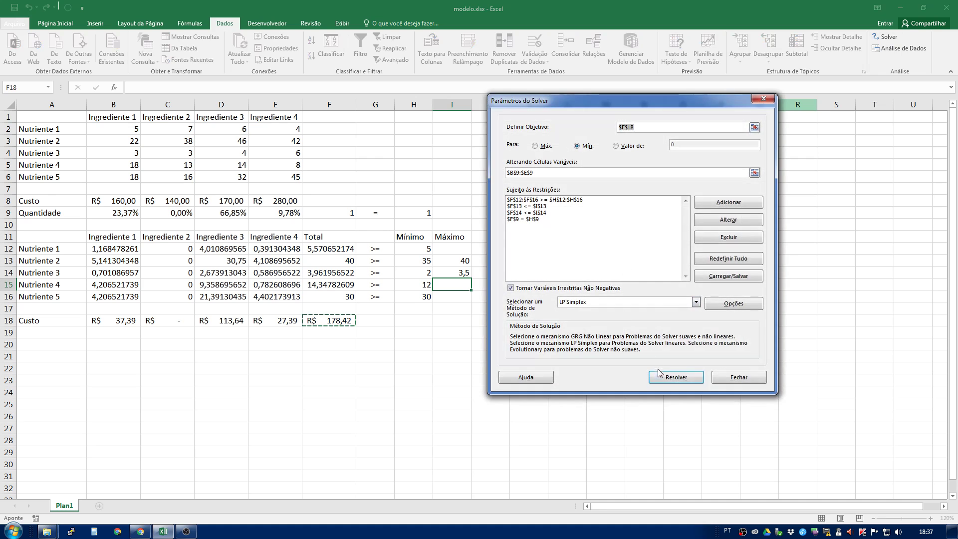
left_click(675, 372)
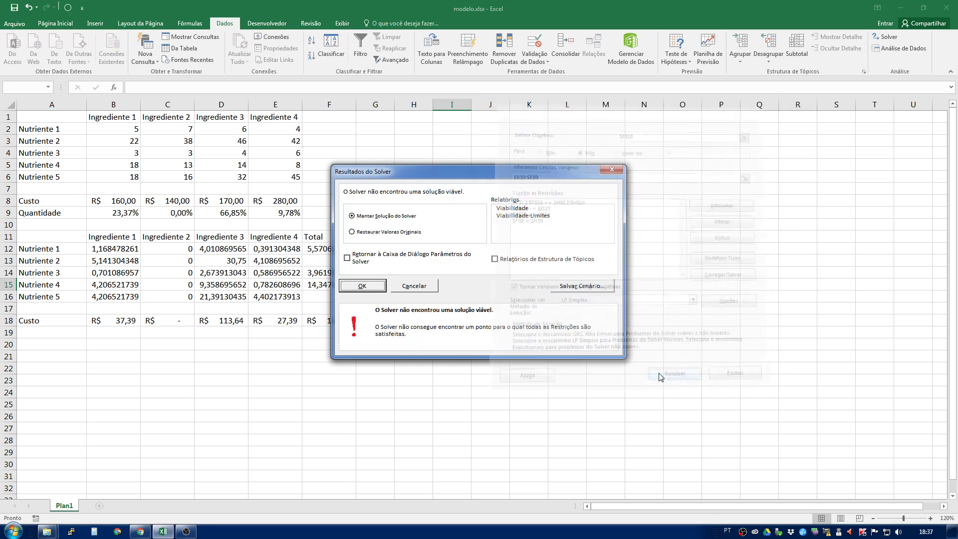
left_click(374, 287)
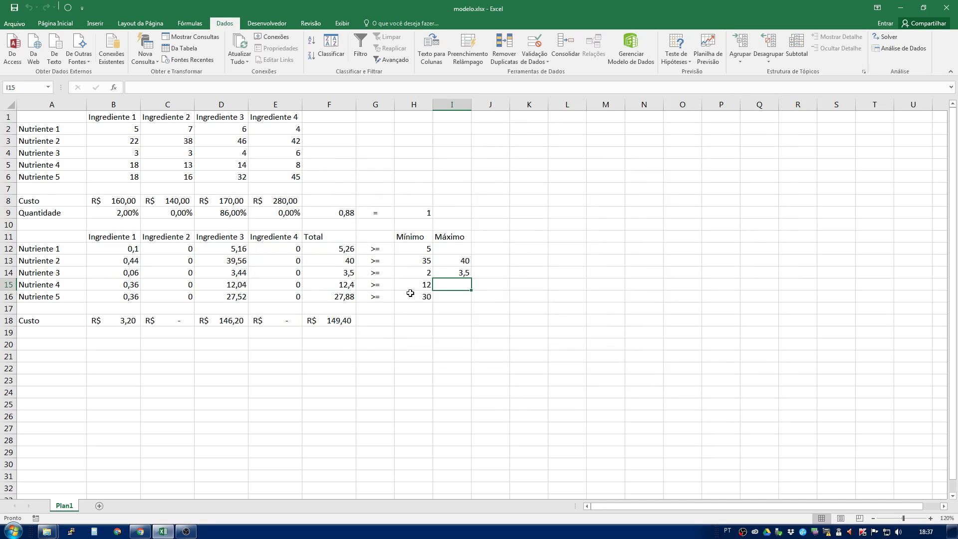
- Set the Nutriente 3 maximum in I14 to 3,8, then solve the model again and keep the Solver values
left_click(445, 273)
key("BackSpace")
type("8")
key("Return")
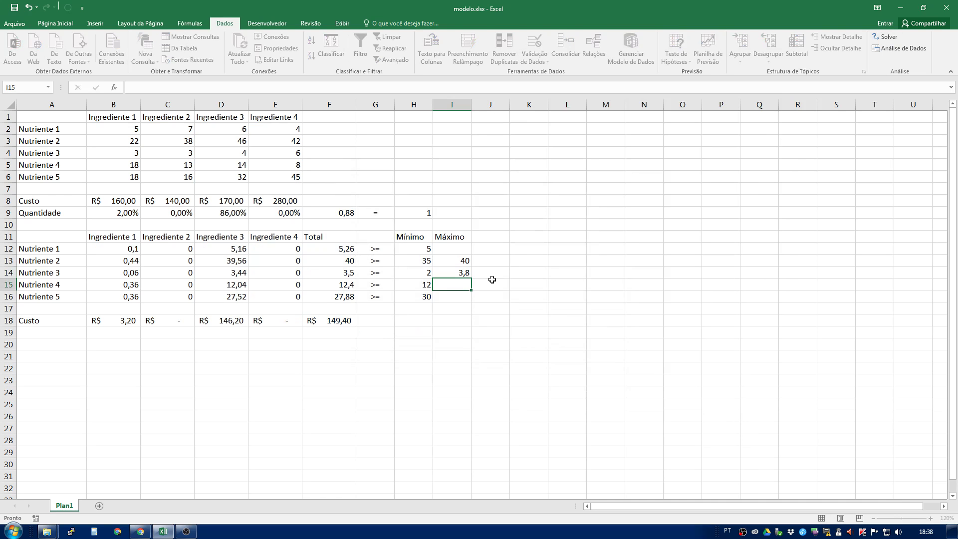
left_click(885, 38)
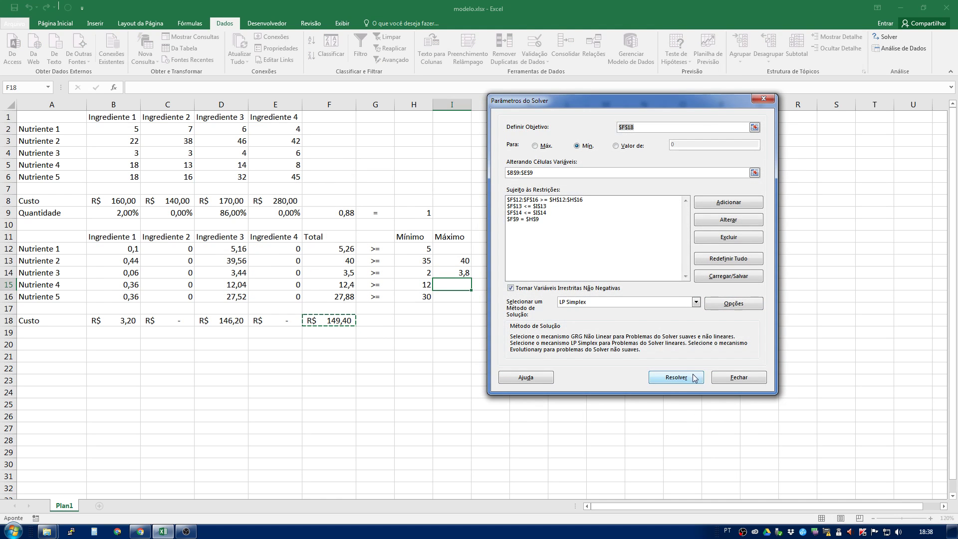
left_click(682, 428)
left_click(362, 285)
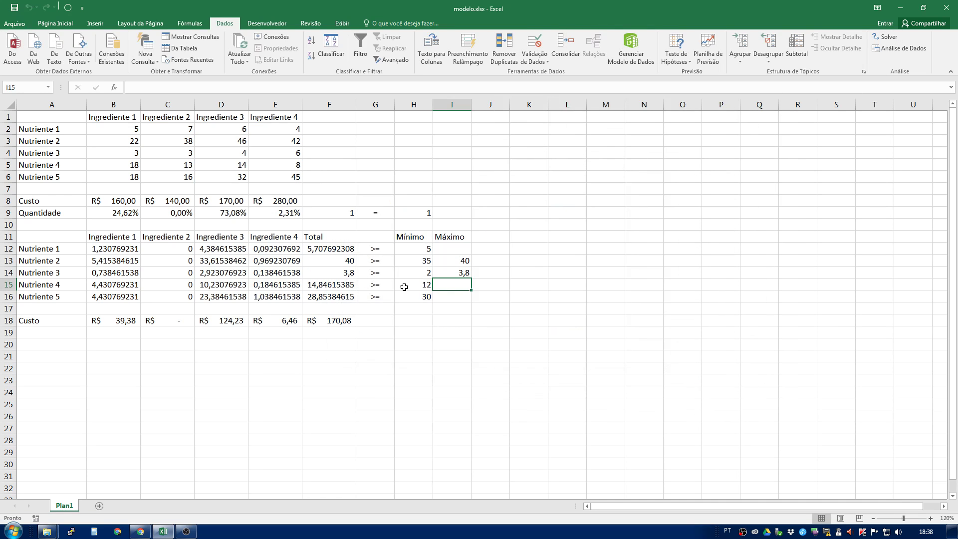
- Set the Nutriente 3 maximum in I14 to 3,9, then solve the model and keep the Solver values
left_click(446, 273)
type("3,")
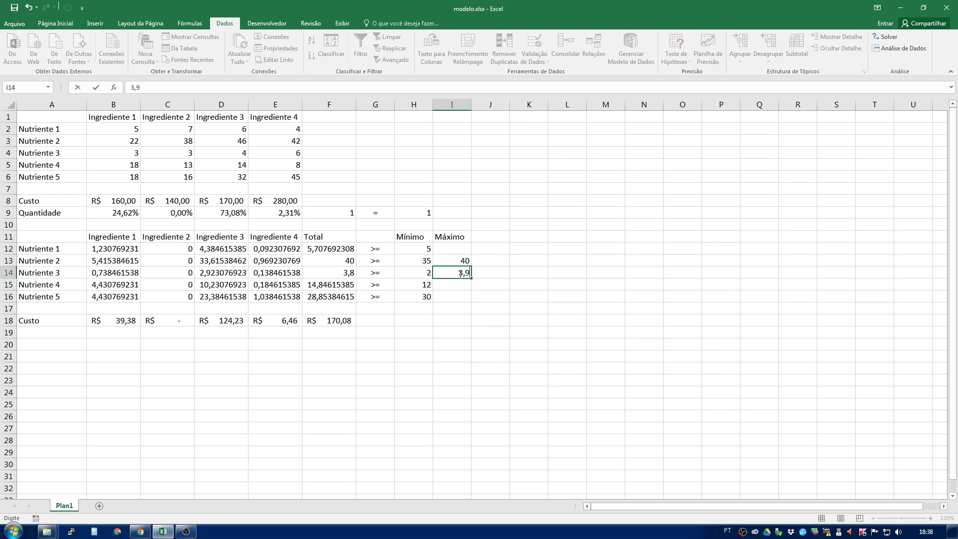
key("Return")
left_click(886, 38)
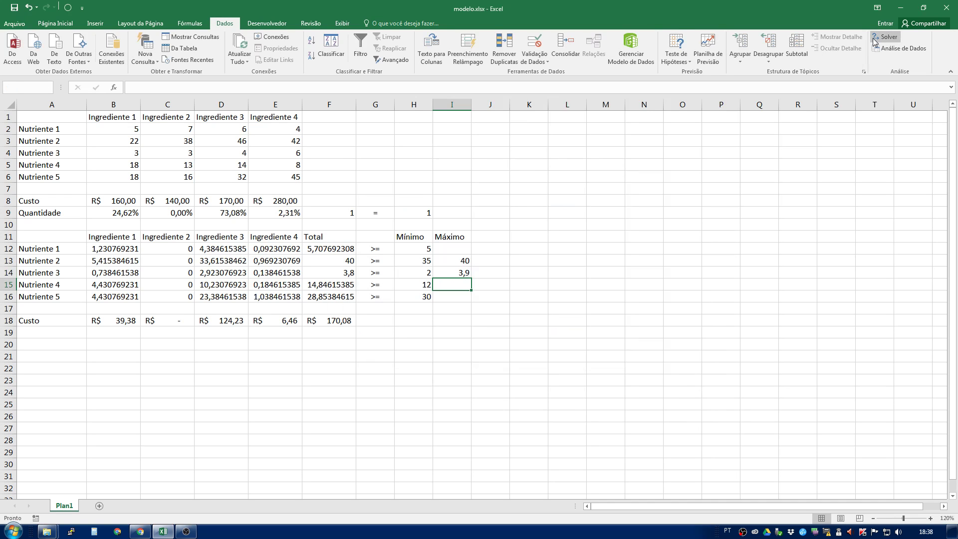
left_click(687, 377)
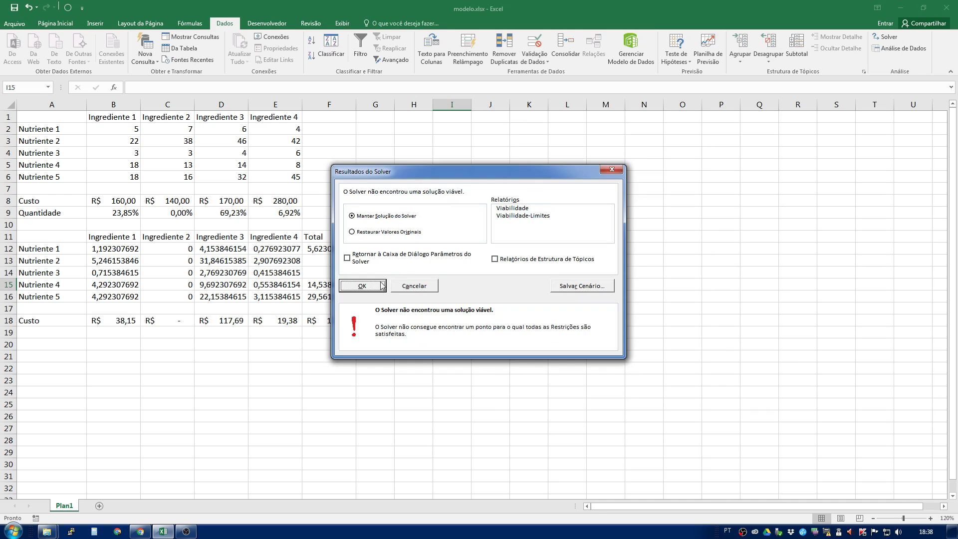
left_click(382, 285)
- Set the Nutriente 3 maximum in I14 to 4, solve and keep the solution, and check the Nutriente 3 total in F14
left_click(468, 274)
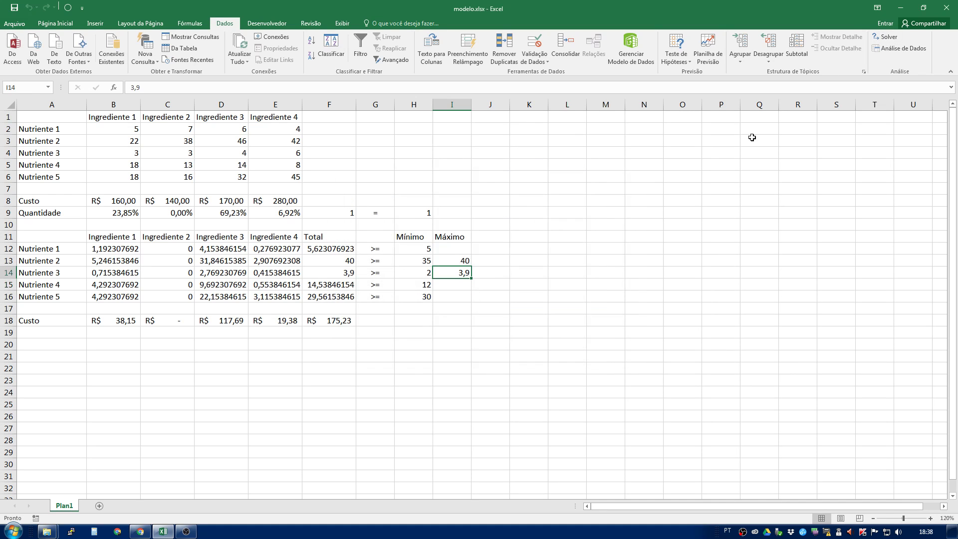
type("4")
key("Return")
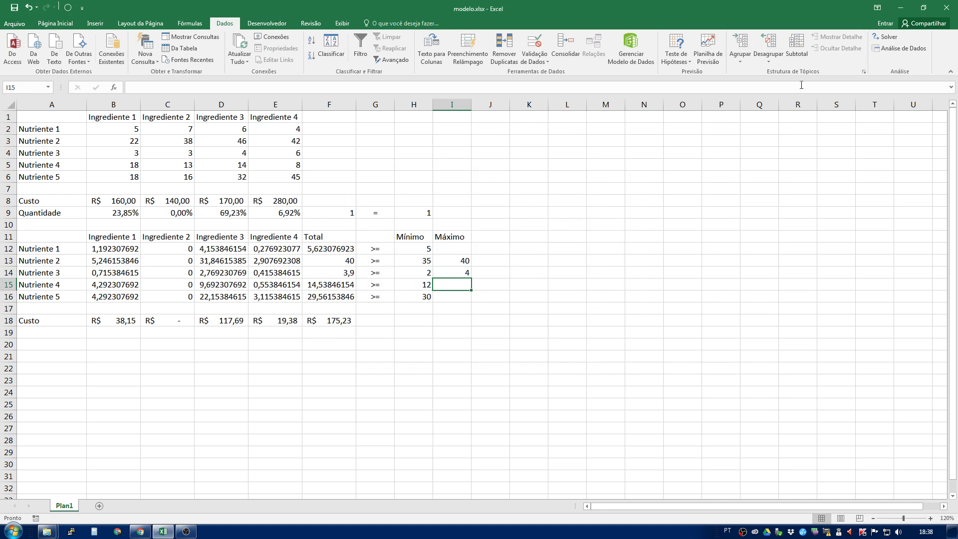
left_click(886, 38)
left_click(674, 369)
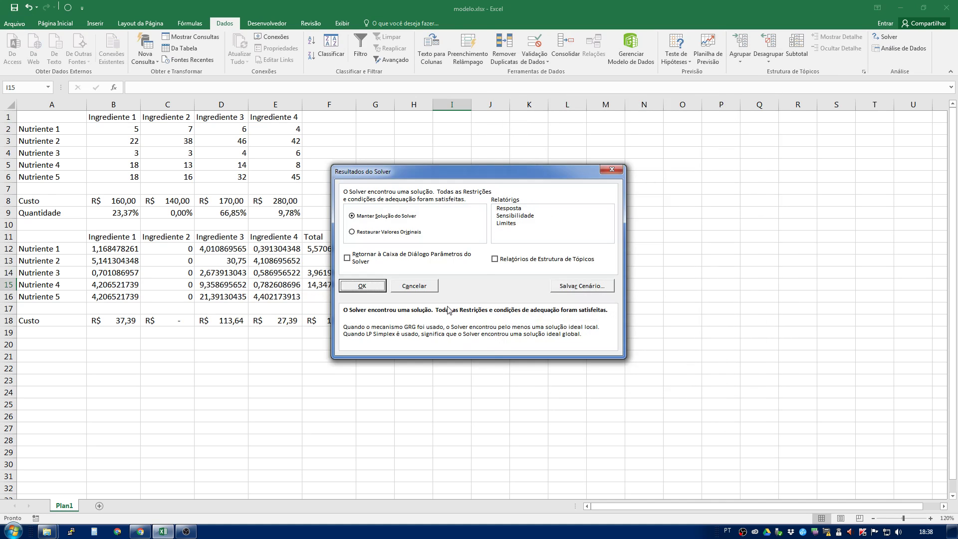
left_click(363, 286)
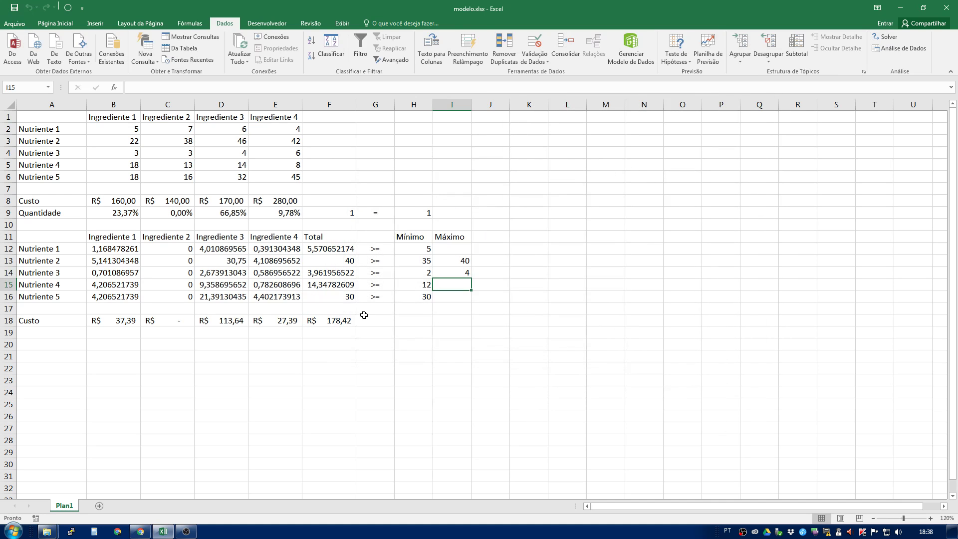
left_click(322, 273)
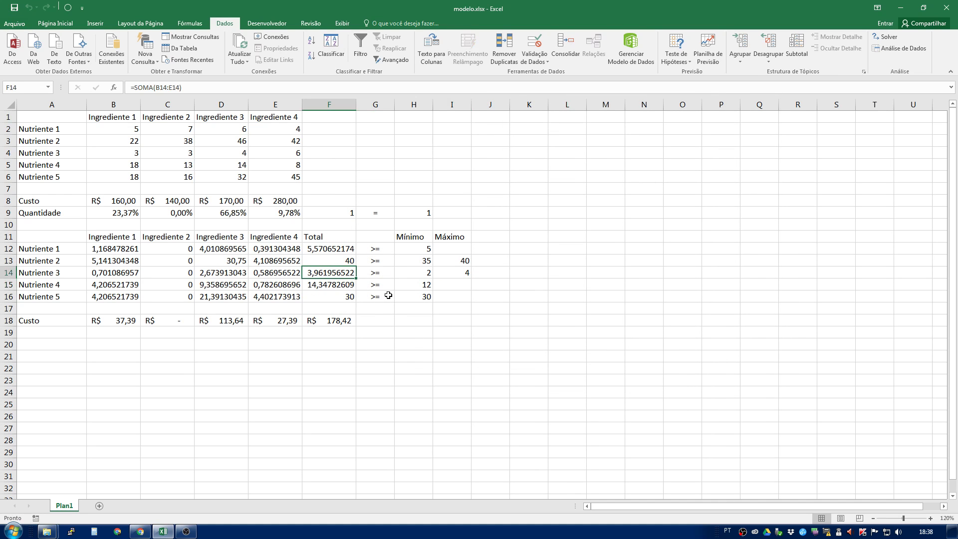
right_click(332, 276)
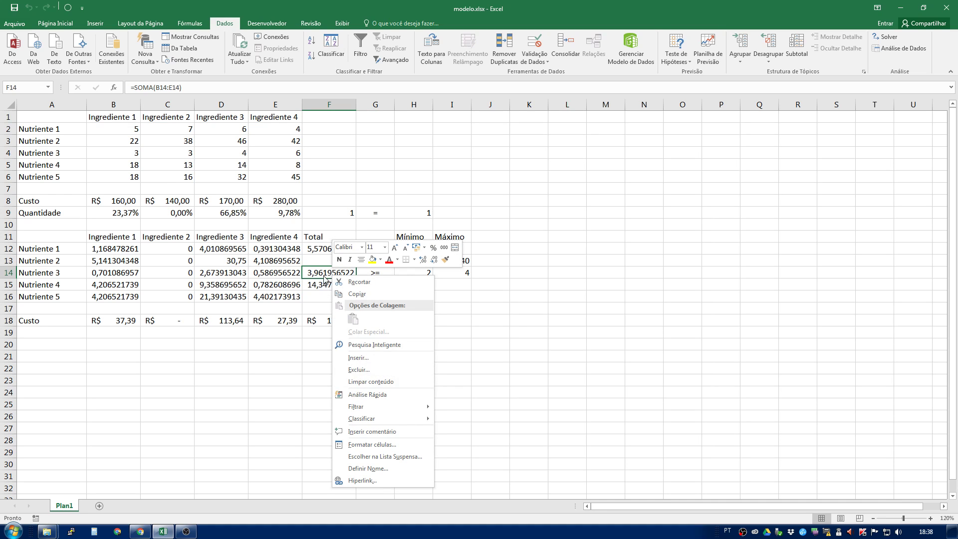
key("Escape")
- Set the Nutriente 3 maximum in I14 to 3,95, then solve the model and keep the Solver values
left_click(456, 274)
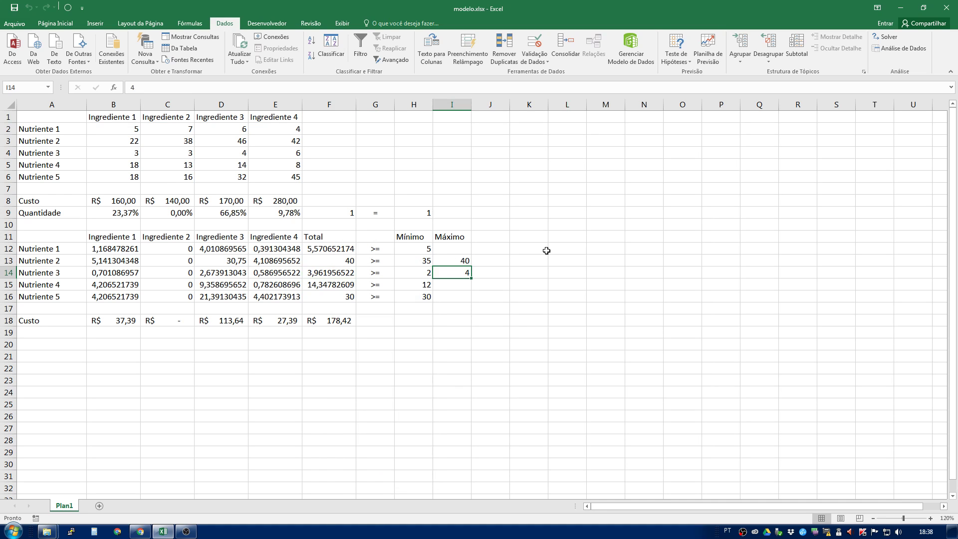
type("3,95")
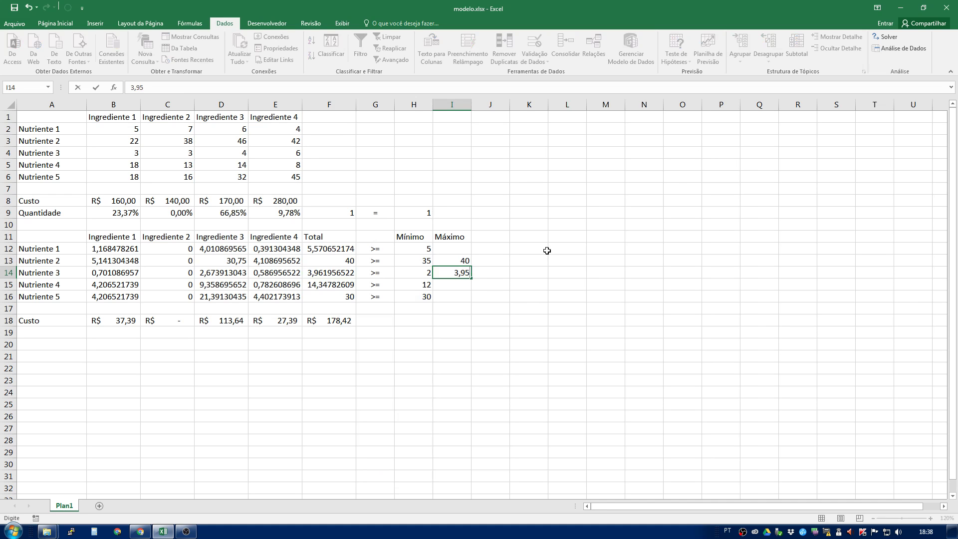
key("Return")
left_click(897, 39)
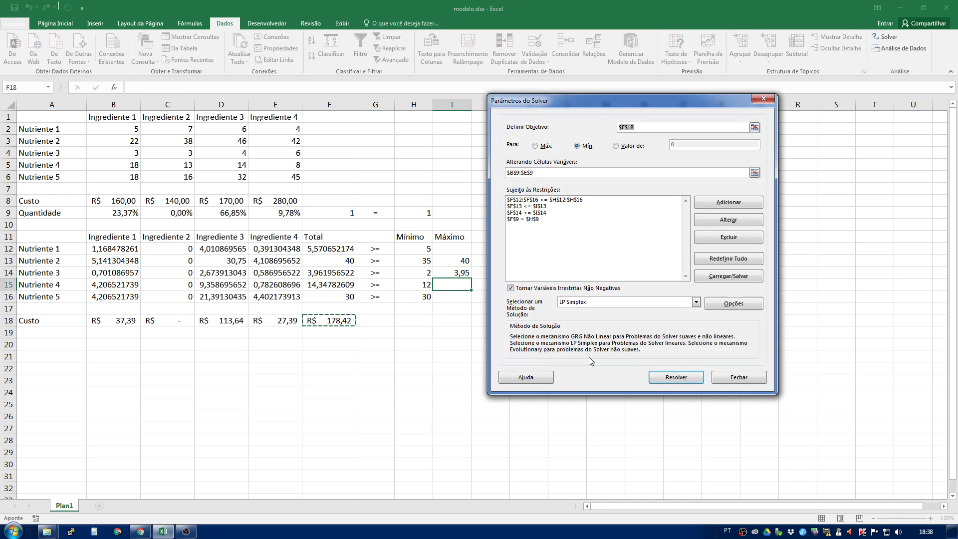
left_click(675, 379)
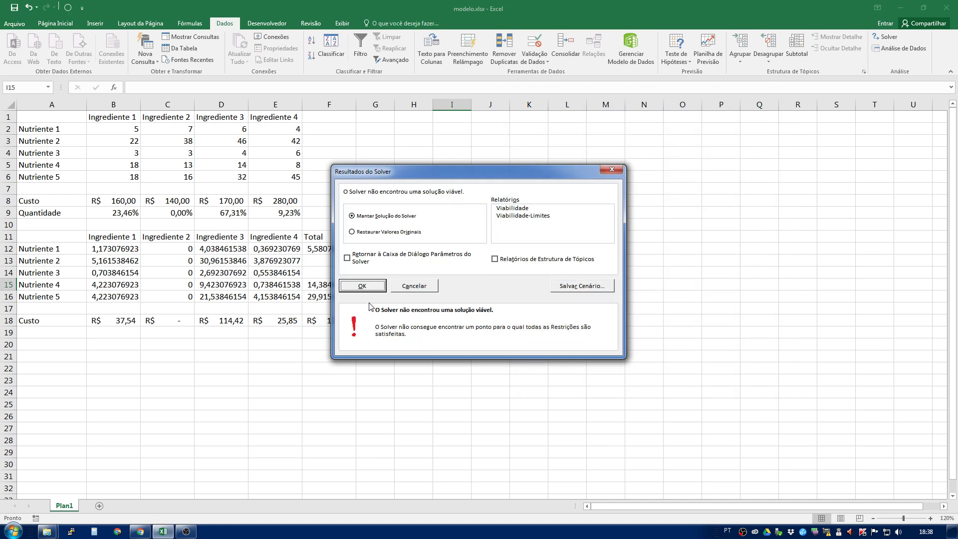
left_click(363, 286)
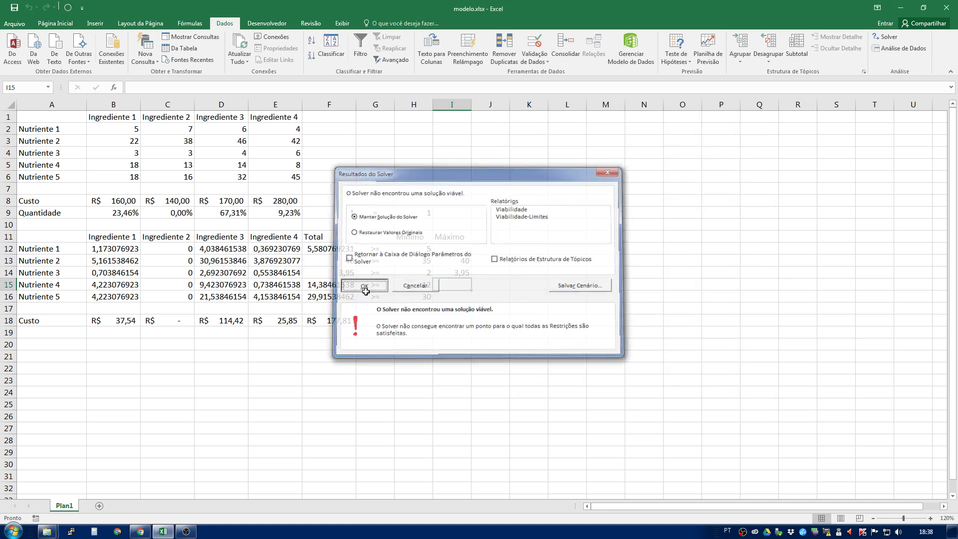
- Set the Nutriente 3 maximum in I14 to 3,96, then solve the model and keep the Solver values
left_click(457, 274)
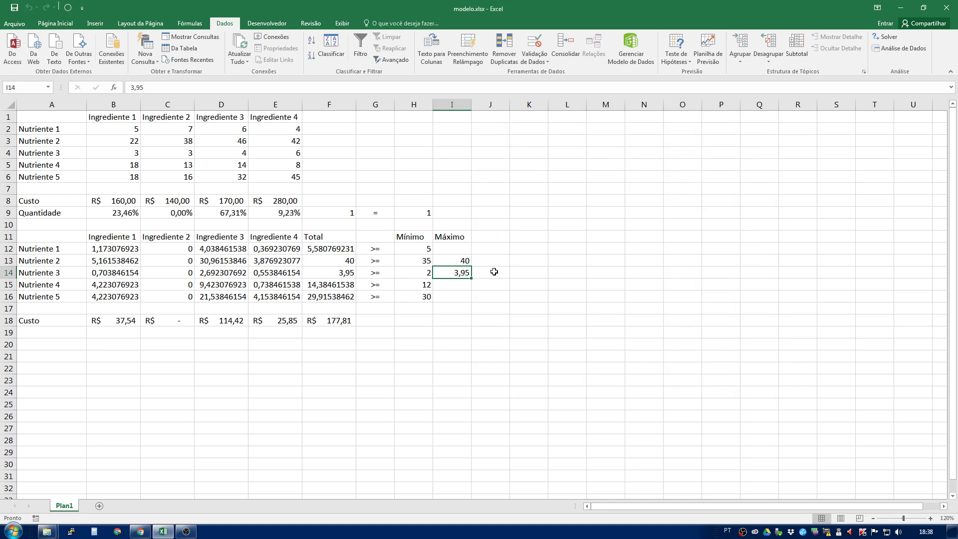
type("3,")
key("Return")
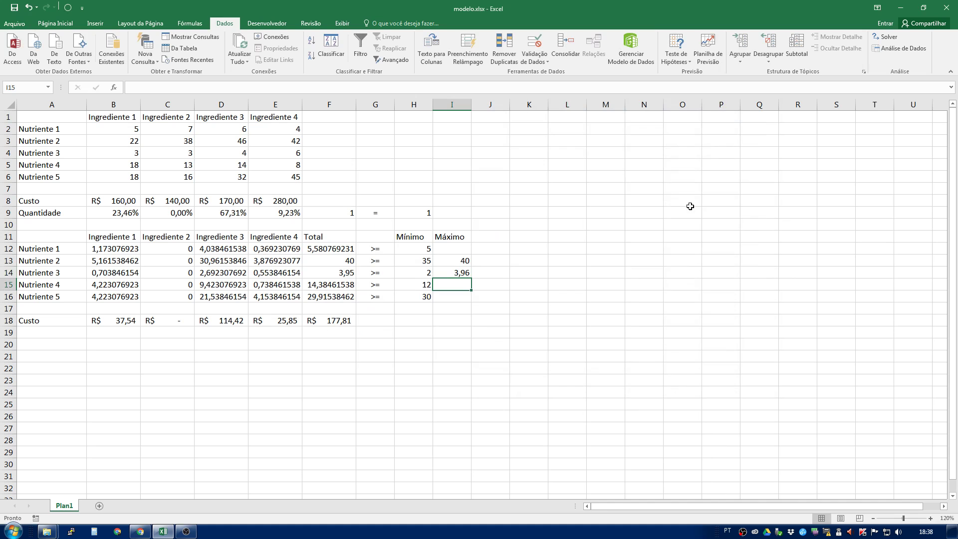
left_click(886, 36)
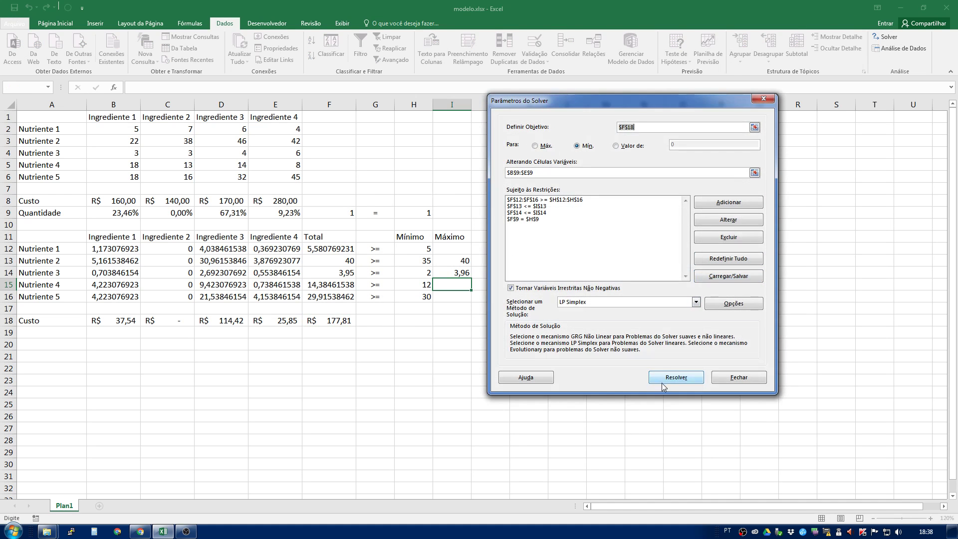
left_click(677, 377)
left_click(365, 282)
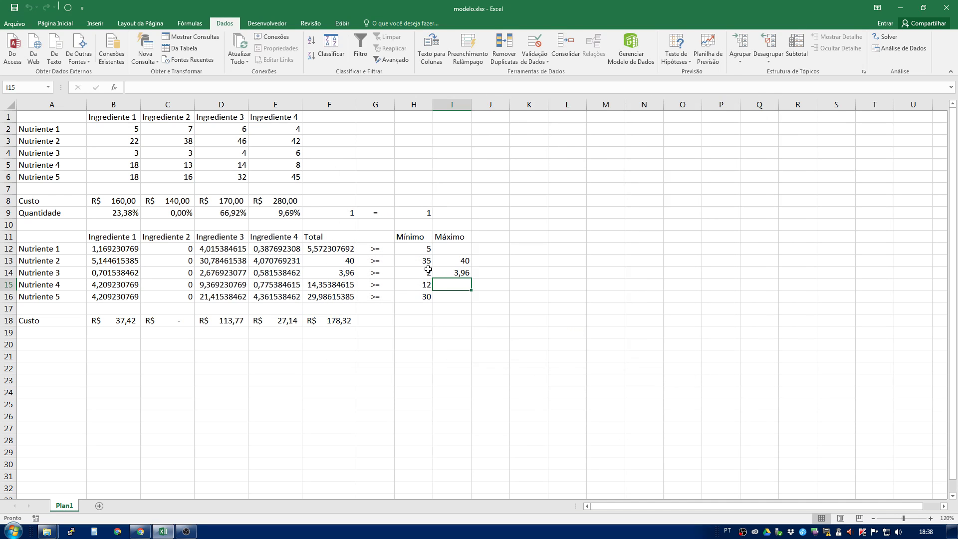
- Return the Nutriente 3 maximum in I14 to 4, then solve the model again and keep the Solver solution
left_click(451, 273)
type("4")
key("Return")
left_click(886, 37)
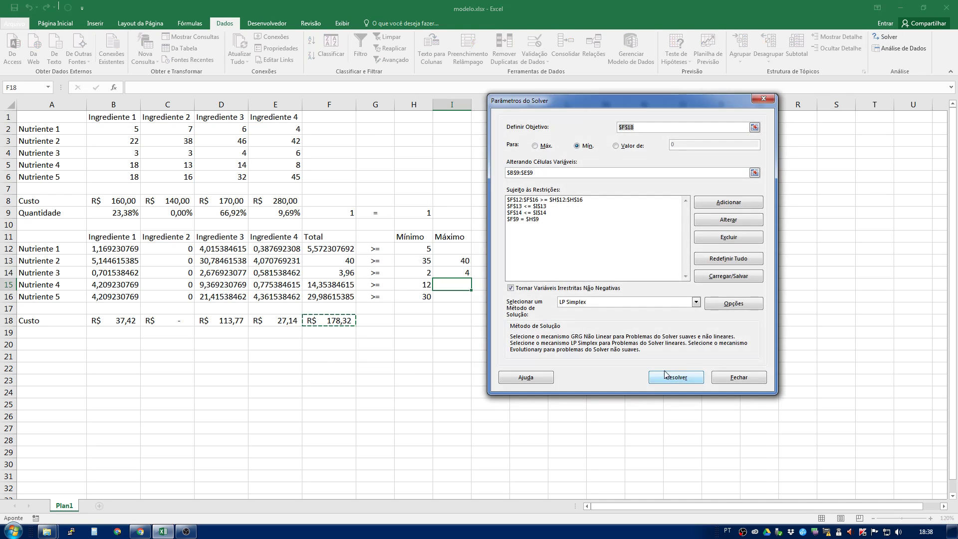
left_click(669, 376)
left_click(375, 288)
- Compare the Nutriente 3 total in F14 and its ingredient contributions in B14:E14 with the maximum in I14
left_click(318, 274)
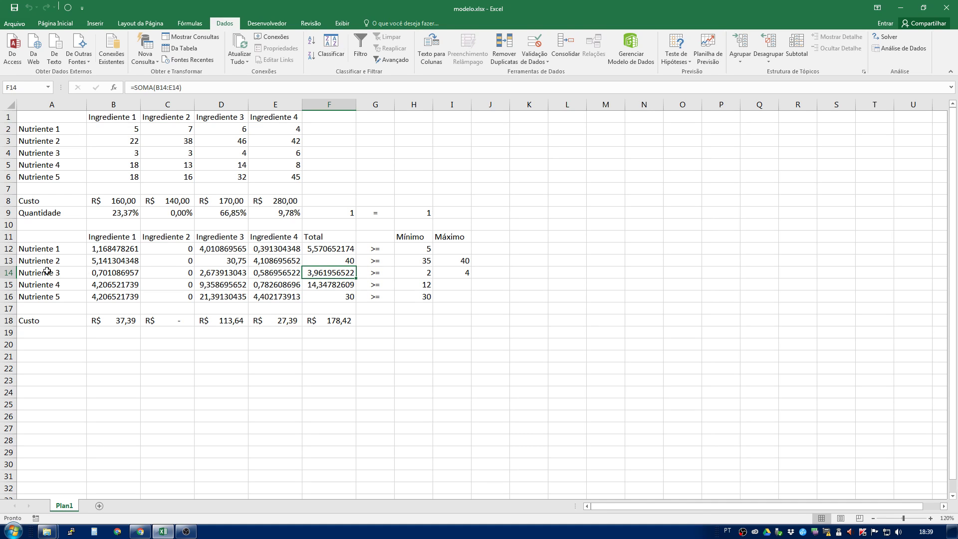
left_click_drag(47, 272, 296, 273)
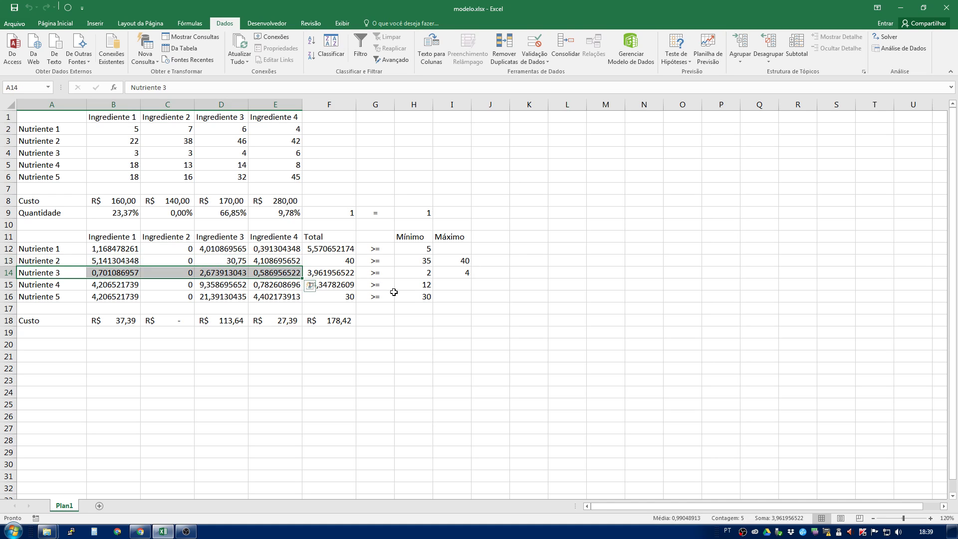
left_click(324, 277)
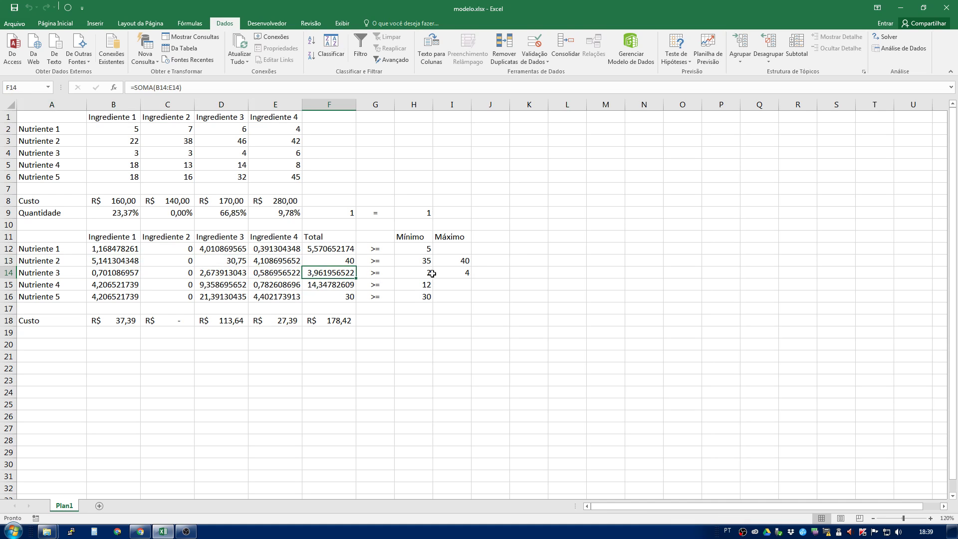
left_click(463, 273)
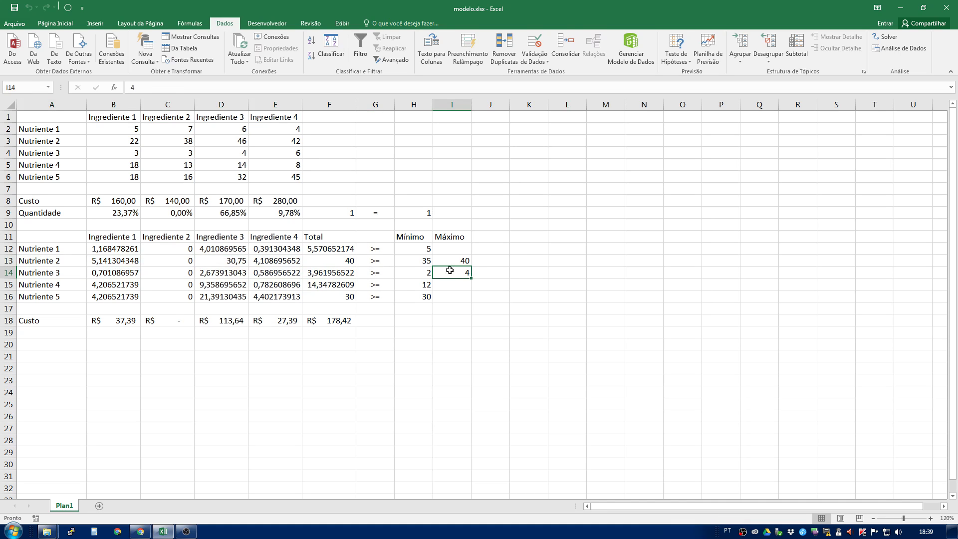
left_click(318, 272)
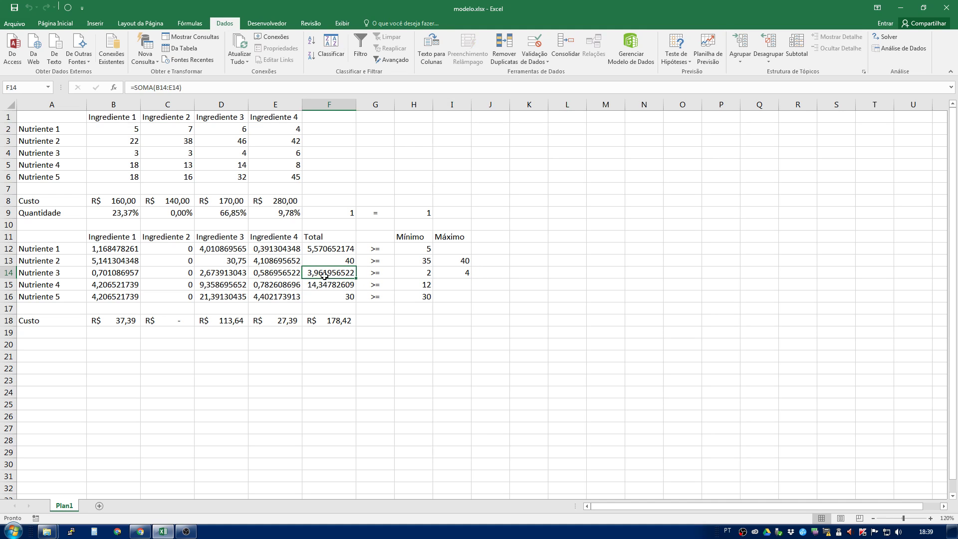
left_click(449, 274)
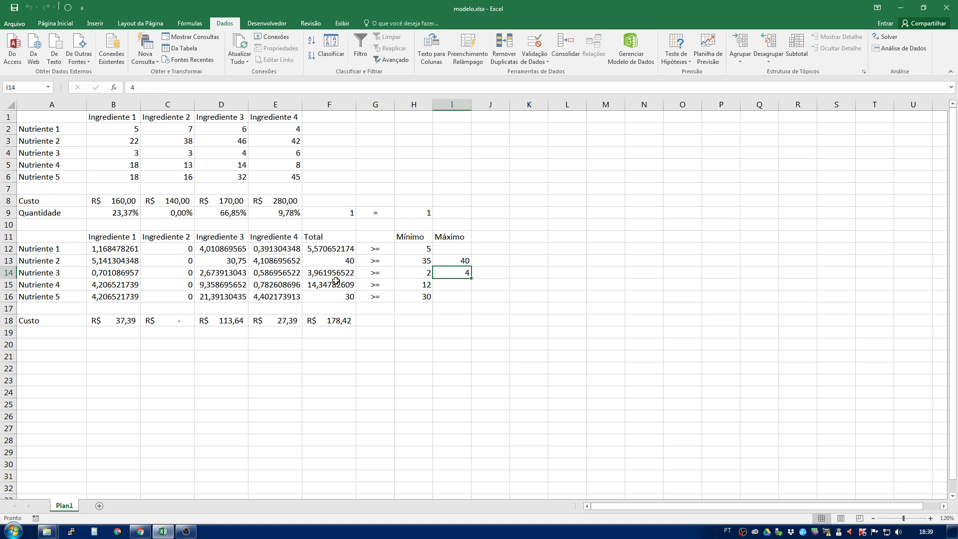
left_click(322, 272)
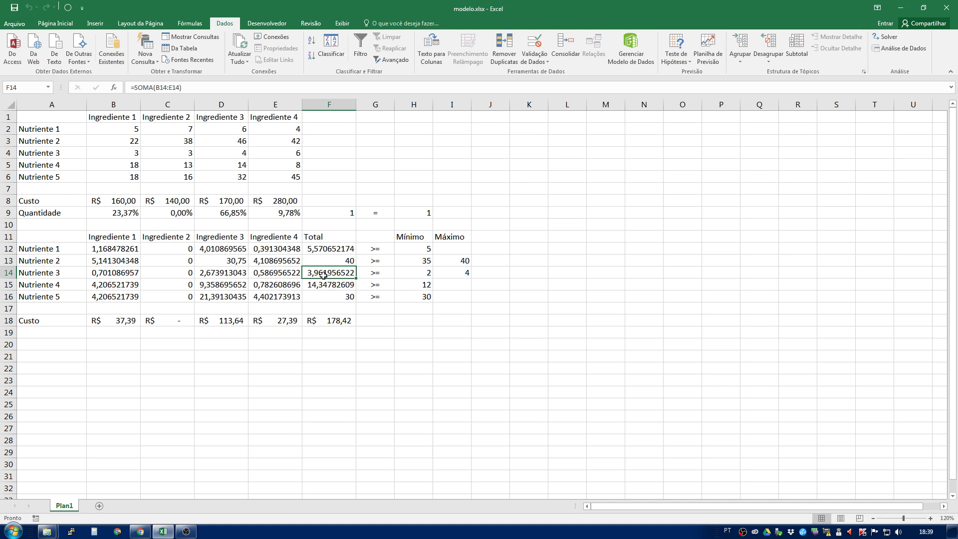
left_click(41, 274)
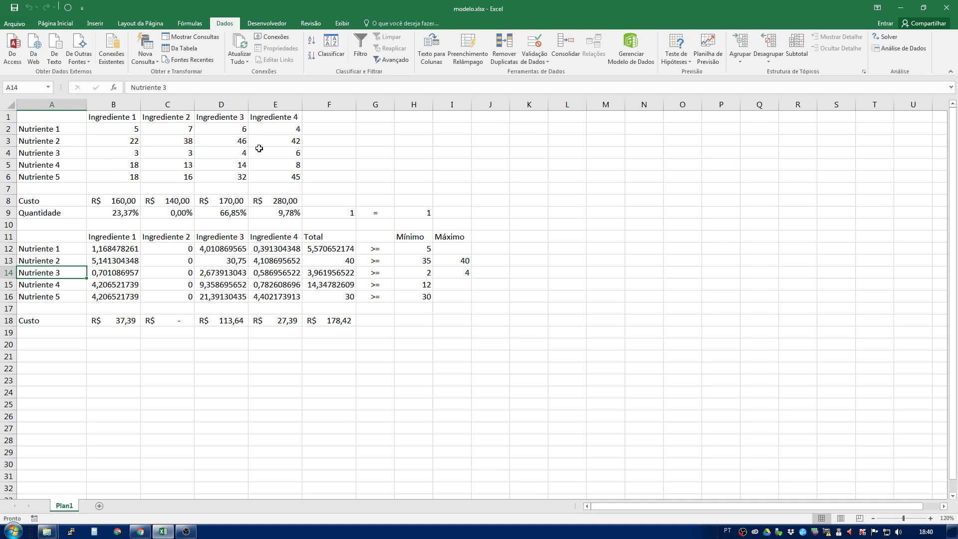
left_click(448, 276)
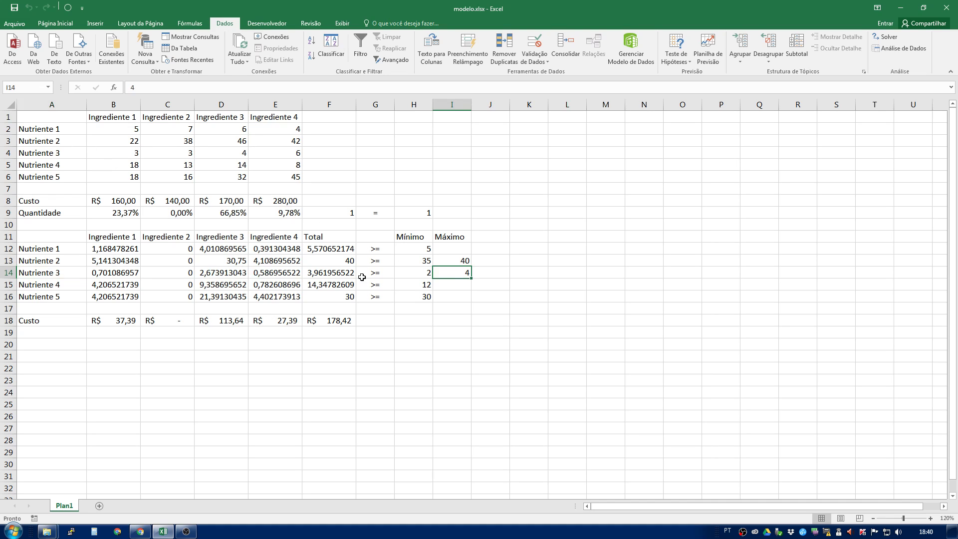